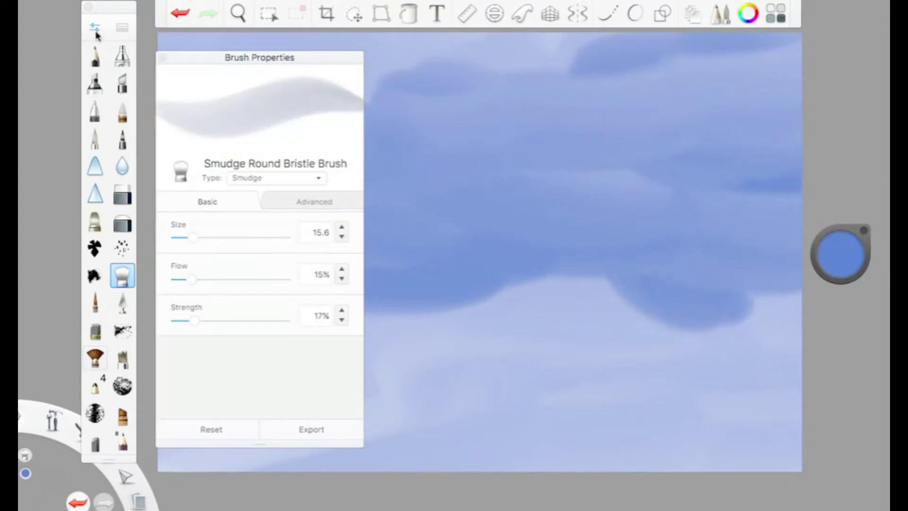
Enlarge the Smudge Round Bristle Brush and blend the blue streaks across the whole sky into soft gradients
{"action": "left_click", "coordinate": [251, 238]}
{"action": "left_click", "coordinate": [163, 57]}
{"action": "mouse_move", "coordinate": [601, 270]}
{"action": "left_mouse_down"}
{"action": "mouse_move", "coordinate": [750, 204]}
{"action": "mouse_move", "coordinate": [382, 56]}
{"action": "left_mouse_up"}
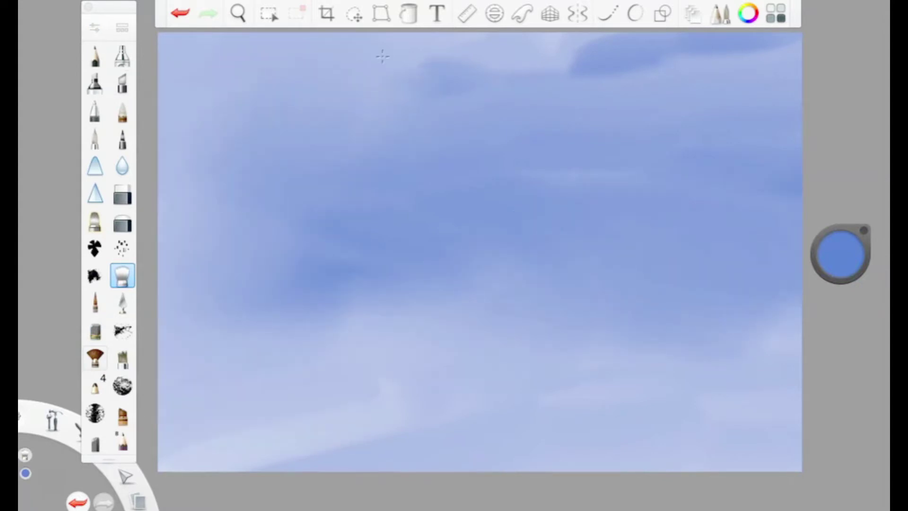
{"action": "left_click_drag", "start_coordinate": [835, 52], "coordinate": [544, 57]}
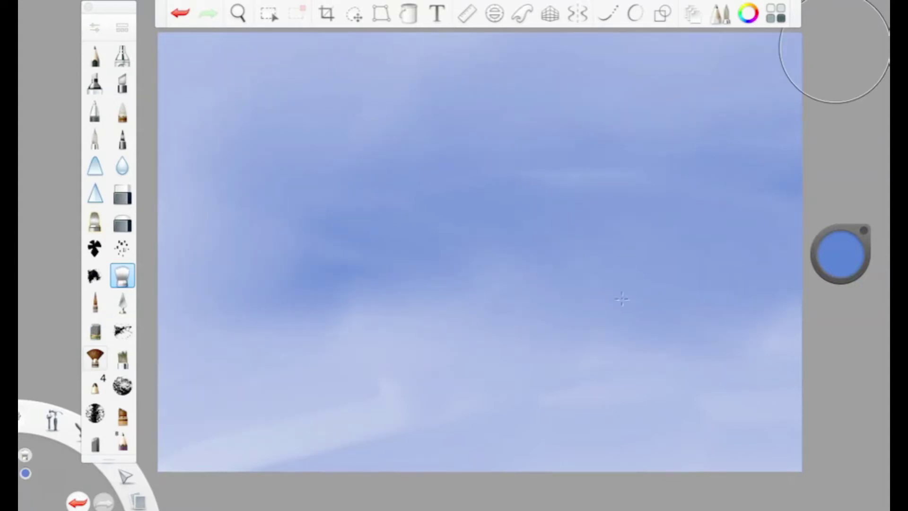
{"action": "mouse_move", "coordinate": [328, 406]}
{"action": "left_mouse_down"}
{"action": "mouse_move", "coordinate": [403, 353]}
{"action": "mouse_move", "coordinate": [746, 371]}
{"action": "mouse_move", "coordinate": [700, 426]}
{"action": "left_mouse_up"}
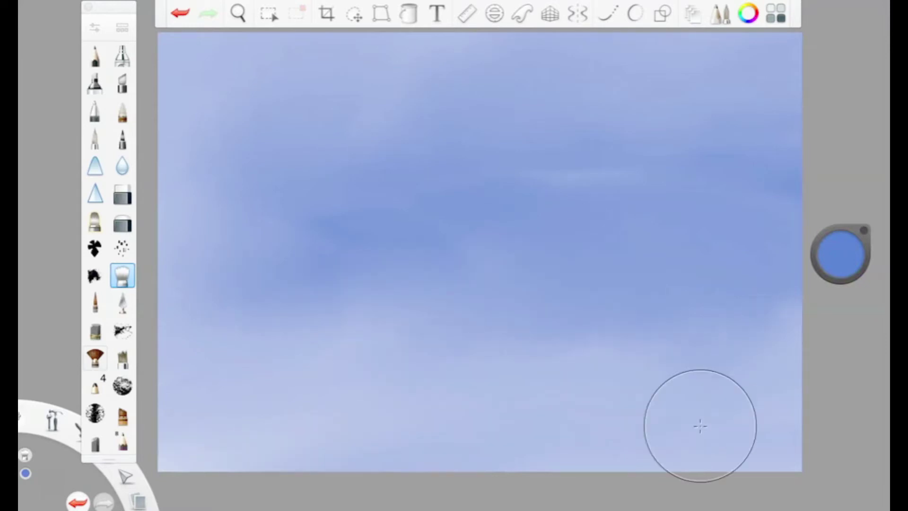
{"action": "left_click_drag", "start_coordinate": [279, 161], "coordinate": [609, 196]}
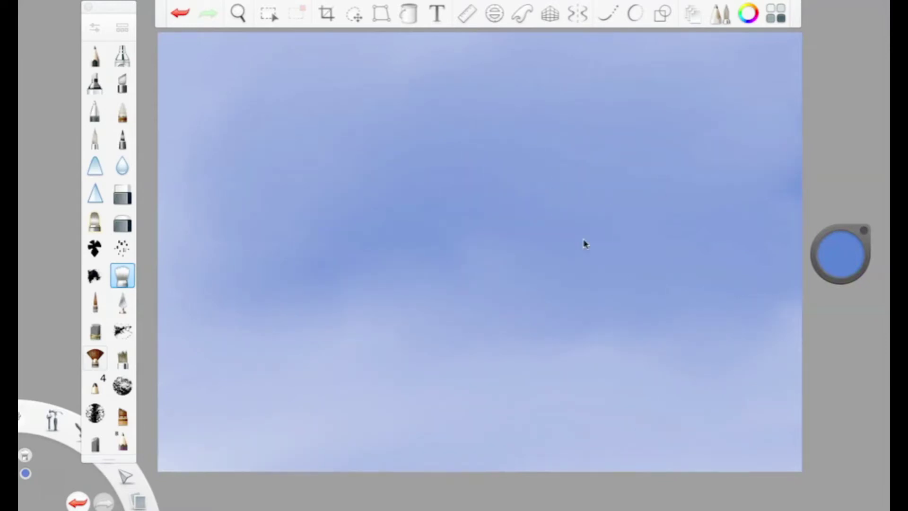
Paint a bumpy cloud bank across the upper sky in darker blue, adjusting the size of the paint brush
{"action": "left_click", "coordinate": [96, 331]}
{"action": "mouse_move", "coordinate": [824, 254]}
{"action": "left_mouse_down"}
{"action": "mouse_move", "coordinate": [841, 293]}
{"action": "mouse_move", "coordinate": [847, 356]}
{"action": "left_mouse_up"}
{"action": "left_click", "coordinate": [95, 30]}
{"action": "left_click_drag", "start_coordinate": [254, 237], "coordinate": [218, 230]}
{"action": "left_click", "coordinate": [163, 57]}
{"action": "left_click", "coordinate": [92, 30]}
{"action": "left_click_drag", "start_coordinate": [218, 238], "coordinate": [228, 238]}
{"action": "left_click", "coordinate": [163, 57]}
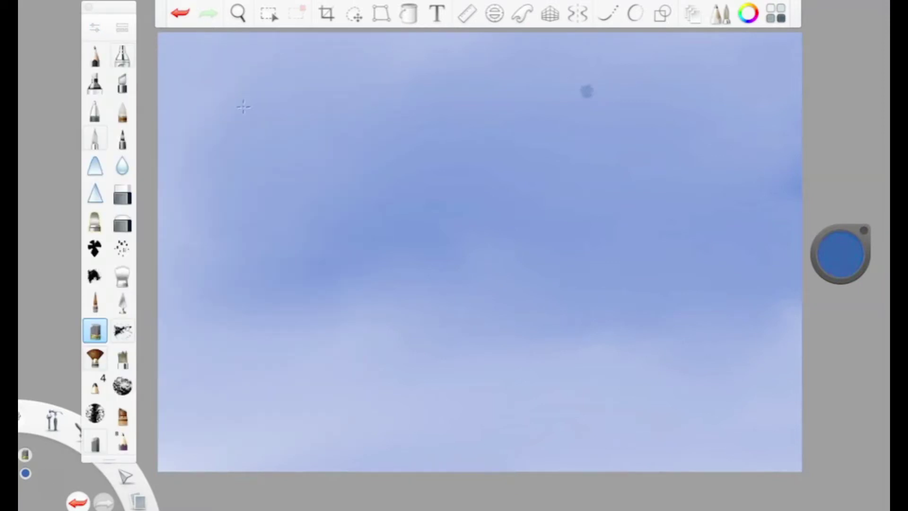
{"action": "left_click_drag", "start_coordinate": [587, 91], "coordinate": [200, 92]}
Soften the upper cloud bank and fade its underside with a smaller Smudge Round Bristle Brush
{"action": "left_click", "coordinate": [122, 281]}
{"action": "left_click", "coordinate": [96, 29]}
{"action": "left_click_drag", "start_coordinate": [257, 237], "coordinate": [221, 237]}
{"action": "left_click", "coordinate": [162, 58]}
{"action": "left_click_drag", "start_coordinate": [634, 135], "coordinate": [189, 123]}
{"action": "left_click_drag", "start_coordinate": [637, 118], "coordinate": [724, 104]}
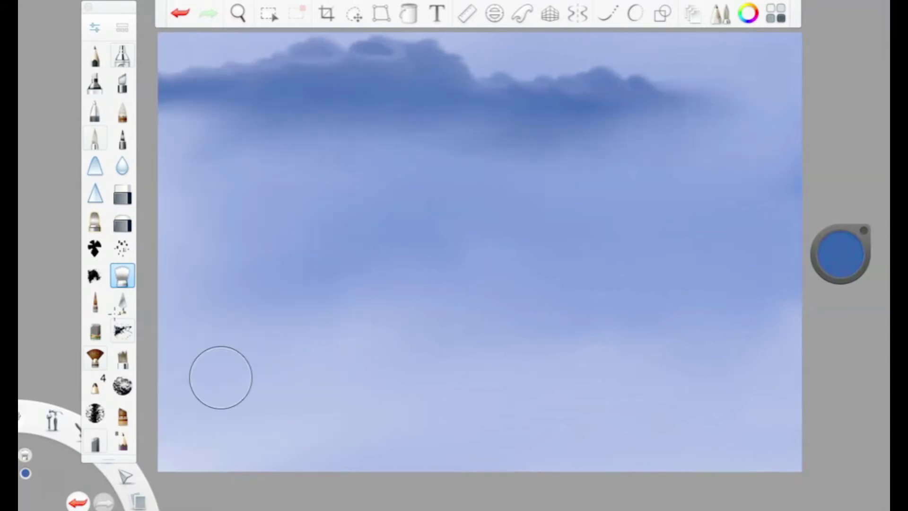
Paint a second dark blue cloud bank across the middle of the sky and smudge it downward into the background
{"action": "left_click", "coordinate": [93, 332]}
{"action": "mouse_move", "coordinate": [710, 193]}
{"action": "left_mouse_down"}
{"action": "mouse_move", "coordinate": [677, 175]}
{"action": "mouse_move", "coordinate": [342, 171]}
{"action": "mouse_move", "coordinate": [241, 210]}
{"action": "left_mouse_up"}
{"action": "left_click", "coordinate": [122, 284]}
{"action": "mouse_move", "coordinate": [211, 237]}
{"action": "left_mouse_down"}
{"action": "mouse_move", "coordinate": [582, 272]}
{"action": "mouse_move", "coordinate": [785, 204]}
{"action": "left_mouse_up"}
{"action": "left_click_drag", "start_coordinate": [313, 198], "coordinate": [175, 206]}
{"action": "left_click_drag", "start_coordinate": [333, 253], "coordinate": [266, 247]}
{"action": "mouse_move", "coordinate": [610, 230]}
{"action": "left_mouse_down"}
{"action": "mouse_move", "coordinate": [742, 158]}
{"action": "mouse_move", "coordinate": [610, 196]}
{"action": "left_mouse_up"}
Paint a black horizon line across the full canvas width below the clouds with the Small Rigger brush
{"action": "left_click", "coordinate": [847, 258]}
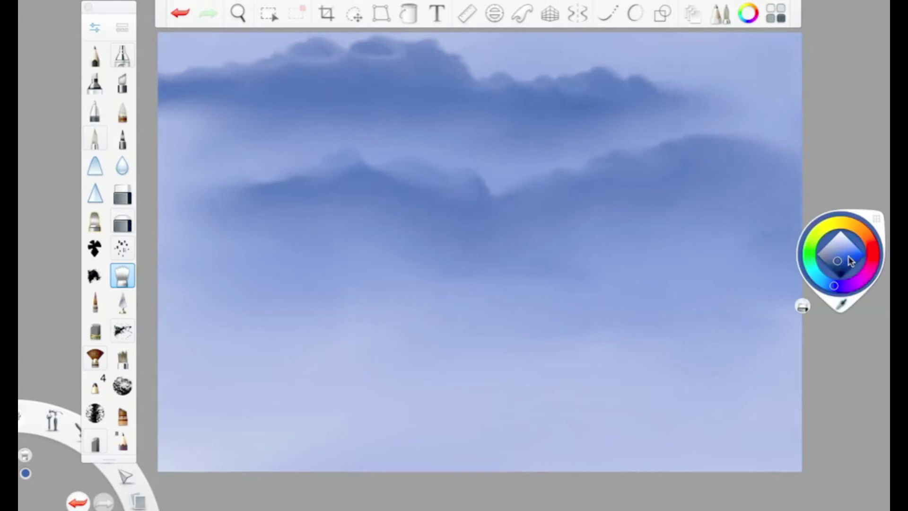
{"action": "left_click_drag", "start_coordinate": [840, 263], "coordinate": [847, 290]}
{"action": "left_click", "coordinate": [95, 304]}
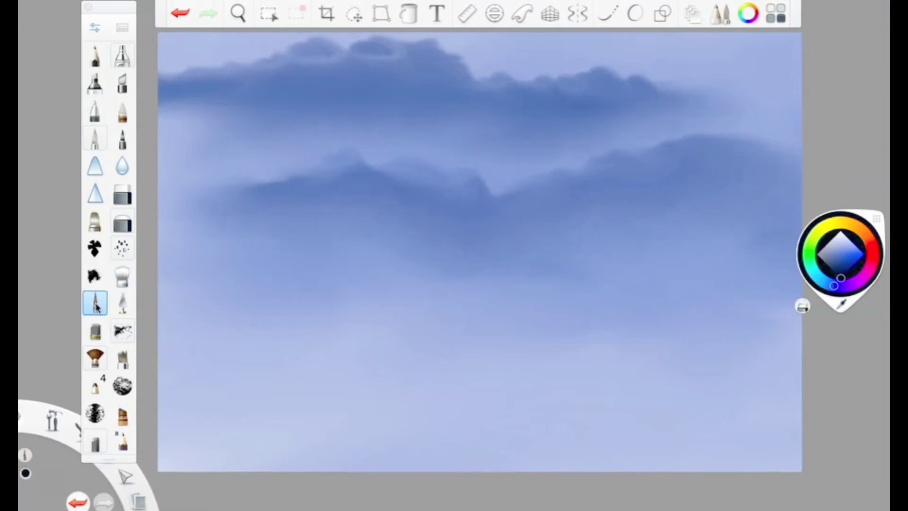
{"action": "left_click", "coordinate": [92, 29]}
{"action": "left_click", "coordinate": [164, 57]}
{"action": "mouse_move", "coordinate": [499, 339]}
{"action": "left_mouse_down"}
{"action": "mouse_move", "coordinate": [379, 337]}
{"action": "mouse_move", "coordinate": [826, 338]}
{"action": "left_mouse_up"}
{"action": "left_click_drag", "start_coordinate": [460, 342], "coordinate": [801, 340]}
{"action": "left_click_drag", "start_coordinate": [388, 336], "coordinate": [161, 338]}
{"action": "mouse_move", "coordinate": [160, 338]}
{"action": "left_mouse_down"}
{"action": "mouse_move", "coordinate": [428, 345]}
{"action": "mouse_move", "coordinate": [159, 355]}
{"action": "left_mouse_up"}
{"action": "left_click_drag", "start_coordinate": [159, 355], "coordinate": [326, 355]}
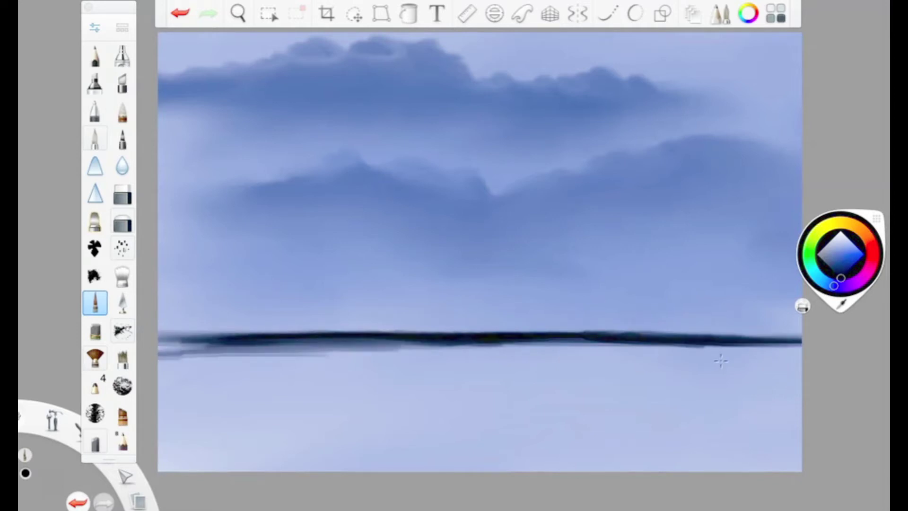
Fill the ground below the horizon with broad black strokes using a larger Small Rigger brush
{"action": "left_click", "coordinate": [95, 28]}
{"action": "left_click_drag", "start_coordinate": [186, 239], "coordinate": [202, 240]}
{"action": "left_click", "coordinate": [164, 55]}
{"action": "mouse_move", "coordinate": [668, 353]}
{"action": "left_mouse_down"}
{"action": "mouse_move", "coordinate": [785, 352]}
{"action": "mouse_move", "coordinate": [284, 350]}
{"action": "mouse_move", "coordinate": [308, 359]}
{"action": "mouse_move", "coordinate": [625, 379]}
{"action": "mouse_move", "coordinate": [568, 388]}
{"action": "mouse_move", "coordinate": [298, 374]}
{"action": "mouse_move", "coordinate": [741, 433]}
{"action": "mouse_move", "coordinate": [303, 454]}
{"action": "mouse_move", "coordinate": [530, 426]}
{"action": "mouse_move", "coordinate": [360, 431]}
{"action": "mouse_move", "coordinate": [168, 410]}
{"action": "mouse_move", "coordinate": [314, 377]}
{"action": "mouse_move", "coordinate": [299, 462]}
{"action": "mouse_move", "coordinate": [595, 450]}
{"action": "mouse_move", "coordinate": [416, 343]}
{"action": "mouse_move", "coordinate": [800, 393]}
{"action": "mouse_move", "coordinate": [710, 430]}
{"action": "mouse_move", "coordinate": [250, 448]}
{"action": "mouse_move", "coordinate": [194, 461]}
{"action": "left_mouse_up"}
{"action": "mouse_move", "coordinate": [592, 422]}
{"action": "left_mouse_down"}
{"action": "mouse_move", "coordinate": [787, 399]}
{"action": "mouse_move", "coordinate": [770, 456]}
{"action": "mouse_move", "coordinate": [416, 385]}
{"action": "mouse_move", "coordinate": [152, 462]}
{"action": "left_mouse_up"}
Work a lighter tone into the dark ground and repaint the horizon edge with a smaller brush
{"action": "left_click_drag", "start_coordinate": [841, 254], "coordinate": [844, 142]}
{"action": "mouse_move", "coordinate": [757, 431]}
{"action": "left_mouse_down"}
{"action": "mouse_move", "coordinate": [640, 385]}
{"action": "mouse_move", "coordinate": [501, 351]}
{"action": "left_mouse_up"}
{"action": "left_click_drag", "start_coordinate": [767, 339], "coordinate": [160, 341]}
{"action": "left_click", "coordinate": [180, 13]}
{"action": "left_click", "coordinate": [95, 28]}
{"action": "left_click_drag", "start_coordinate": [199, 238], "coordinate": [185, 238]}
{"action": "left_click", "coordinate": [164, 60]}
{"action": "left_click_drag", "start_coordinate": [800, 337], "coordinate": [160, 339]}
Cover the dark ground with sweeping lighter grey strokes using a larger brush
{"action": "left_click_drag", "start_coordinate": [840, 254], "coordinate": [840, 161]}
{"action": "mouse_move", "coordinate": [417, 345]}
{"action": "left_mouse_down"}
{"action": "mouse_move", "coordinate": [298, 343]}
{"action": "mouse_move", "coordinate": [581, 381]}
{"action": "mouse_move", "coordinate": [462, 385]}
{"action": "mouse_move", "coordinate": [610, 402]}
{"action": "left_mouse_up"}
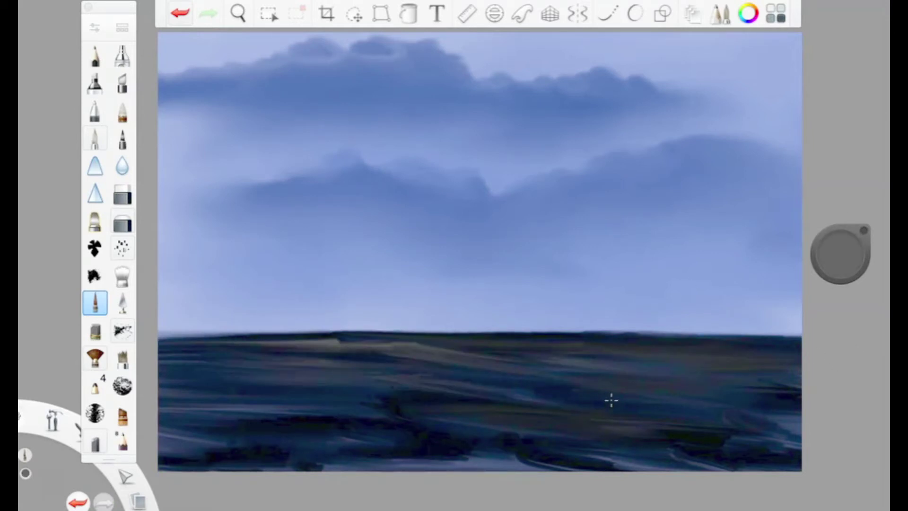
{"action": "left_click", "coordinate": [94, 28]}
{"action": "left_click_drag", "start_coordinate": [197, 240], "coordinate": [204, 240]}
{"action": "left_click", "coordinate": [164, 60]}
{"action": "mouse_move", "coordinate": [189, 353]}
{"action": "left_mouse_down"}
{"action": "mouse_move", "coordinate": [470, 417]}
{"action": "mouse_move", "coordinate": [853, 356]}
{"action": "left_mouse_up"}
{"action": "mouse_move", "coordinate": [801, 334]}
{"action": "left_mouse_down"}
{"action": "mouse_move", "coordinate": [525, 347]}
{"action": "mouse_move", "coordinate": [685, 388]}
{"action": "mouse_move", "coordinate": [563, 393]}
{"action": "left_mouse_up"}
{"action": "mouse_move", "coordinate": [126, 416]}
{"action": "left_mouse_down"}
{"action": "mouse_move", "coordinate": [170, 403]}
{"action": "mouse_move", "coordinate": [469, 414]}
{"action": "mouse_move", "coordinate": [634, 452]}
{"action": "mouse_move", "coordinate": [776, 425]}
{"action": "left_mouse_up"}
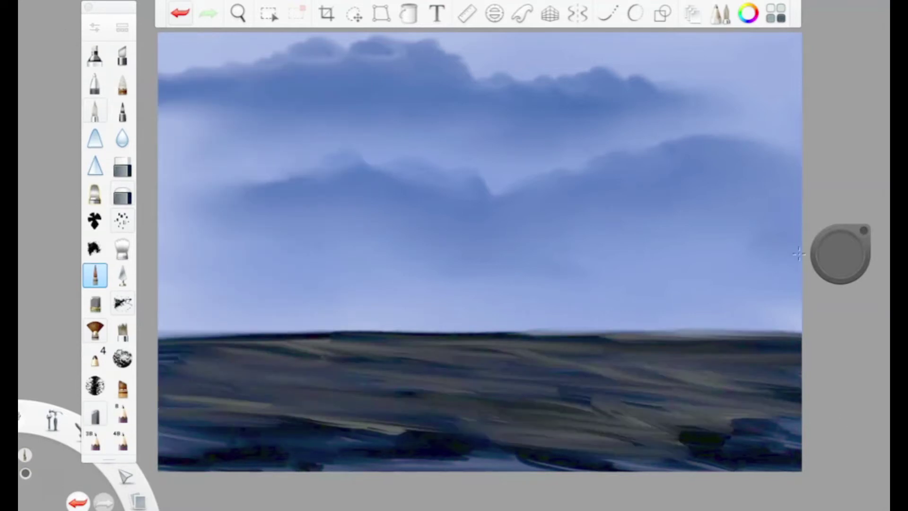
Darken the colour to charcoal grey and blend strokes over the whole ground area
{"action": "left_click_drag", "start_coordinate": [839, 255], "coordinate": [837, 284]}
{"action": "mouse_move", "coordinate": [741, 444]}
{"action": "left_mouse_down"}
{"action": "mouse_move", "coordinate": [450, 422]}
{"action": "mouse_move", "coordinate": [300, 422]}
{"action": "mouse_move", "coordinate": [213, 407]}
{"action": "left_mouse_up"}
{"action": "mouse_move", "coordinate": [399, 365]}
{"action": "left_mouse_down"}
{"action": "mouse_move", "coordinate": [495, 373]}
{"action": "mouse_move", "coordinate": [750, 349]}
{"action": "mouse_move", "coordinate": [349, 353]}
{"action": "mouse_move", "coordinate": [577, 331]}
{"action": "mouse_move", "coordinate": [506, 339]}
{"action": "left_mouse_up"}
{"action": "mouse_move", "coordinate": [466, 379]}
{"action": "left_mouse_down"}
{"action": "mouse_move", "coordinate": [251, 423]}
{"action": "mouse_move", "coordinate": [180, 454]}
{"action": "mouse_move", "coordinate": [162, 442]}
{"action": "mouse_move", "coordinate": [642, 463]}
{"action": "mouse_move", "coordinate": [747, 449]}
{"action": "mouse_move", "coordinate": [430, 432]}
{"action": "mouse_move", "coordinate": [338, 458]}
{"action": "mouse_move", "coordinate": [276, 440]}
{"action": "left_mouse_up"}
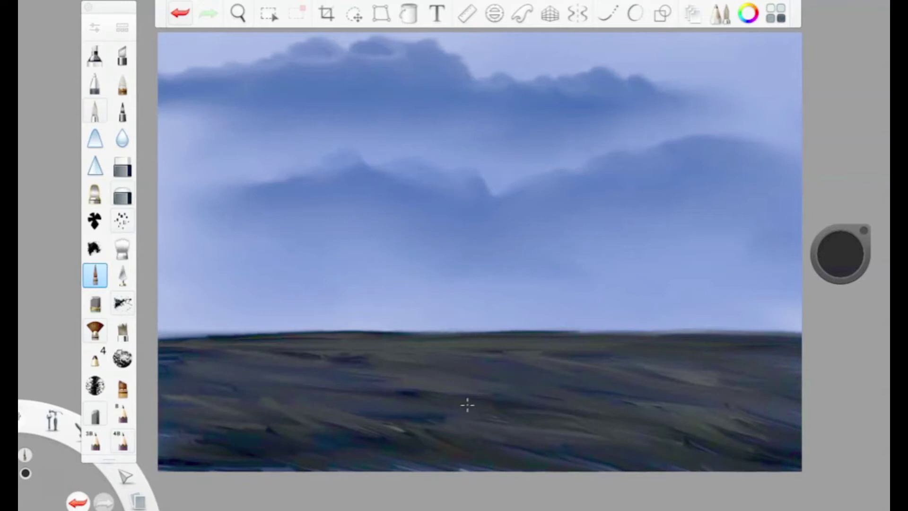
Texture the lower ground with alternating darker and lighter grey strokes
{"action": "left_click_drag", "start_coordinate": [840, 251], "coordinate": [840, 265]}
{"action": "mouse_move", "coordinate": [537, 440]}
{"action": "left_mouse_down"}
{"action": "mouse_move", "coordinate": [760, 429]}
{"action": "mouse_move", "coordinate": [229, 451]}
{"action": "mouse_move", "coordinate": [462, 397]}
{"action": "mouse_move", "coordinate": [701, 417]}
{"action": "left_mouse_up"}
{"action": "left_click_drag", "start_coordinate": [839, 262], "coordinate": [840, 244]}
{"action": "mouse_move", "coordinate": [437, 403]}
{"action": "left_mouse_down"}
{"action": "mouse_move", "coordinate": [626, 398]}
{"action": "mouse_move", "coordinate": [270, 432]}
{"action": "mouse_move", "coordinate": [331, 444]}
{"action": "left_mouse_up"}
{"action": "left_click_drag", "start_coordinate": [841, 251], "coordinate": [841, 266]}
{"action": "mouse_move", "coordinate": [275, 449]}
{"action": "left_mouse_down"}
{"action": "mouse_move", "coordinate": [612, 432]}
{"action": "mouse_move", "coordinate": [393, 392]}
{"action": "left_mouse_up"}
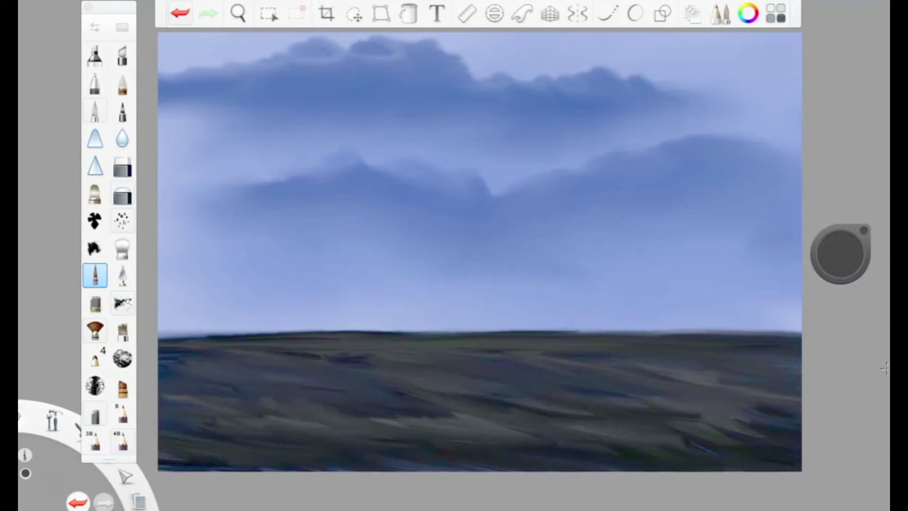
Choose a green and paint grassy strokes across the ground
{"action": "left_click", "coordinate": [841, 269]}
{"action": "left_click", "coordinate": [834, 267]}
{"action": "mouse_move", "coordinate": [662, 349]}
{"action": "left_mouse_down"}
{"action": "mouse_move", "coordinate": [856, 361]}
{"action": "mouse_move", "coordinate": [664, 365]}
{"action": "mouse_move", "coordinate": [730, 442]}
{"action": "mouse_move", "coordinate": [478, 413]}
{"action": "mouse_move", "coordinate": [361, 345]}
{"action": "mouse_move", "coordinate": [248, 430]}
{"action": "left_mouse_up"}
Paint a black path down the middle of the field and trim its edges with dark green
{"action": "left_click_drag", "start_coordinate": [837, 251], "coordinate": [847, 270]}
{"action": "mouse_move", "coordinate": [431, 342]}
{"action": "left_mouse_down"}
{"action": "mouse_move", "coordinate": [479, 345]}
{"action": "mouse_move", "coordinate": [396, 364]}
{"action": "mouse_move", "coordinate": [365, 415]}
{"action": "mouse_move", "coordinate": [520, 420]}
{"action": "left_mouse_up"}
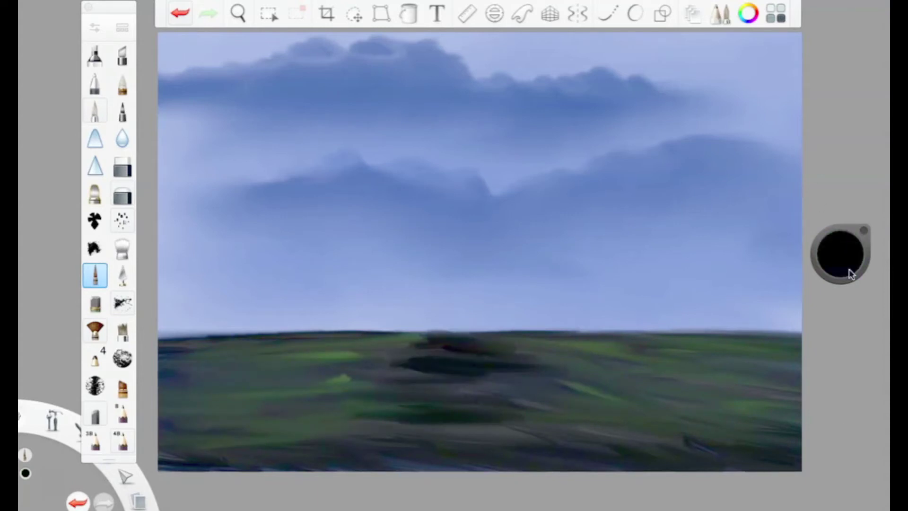
{"action": "mouse_move", "coordinate": [412, 423]}
{"action": "left_mouse_down"}
{"action": "mouse_move", "coordinate": [412, 438]}
{"action": "mouse_move", "coordinate": [340, 464]}
{"action": "mouse_move", "coordinate": [515, 424]}
{"action": "mouse_move", "coordinate": [563, 428]}
{"action": "mouse_move", "coordinate": [509, 373]}
{"action": "mouse_move", "coordinate": [396, 415]}
{"action": "left_mouse_up"}
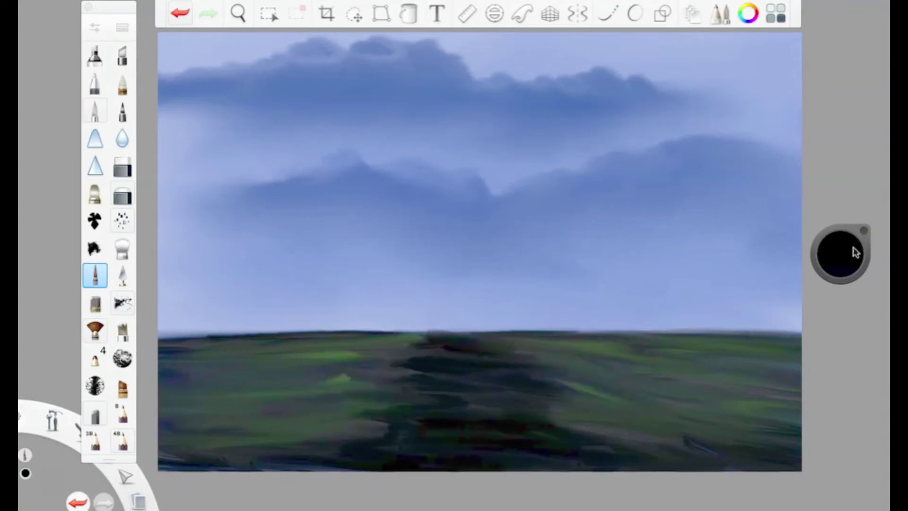
{"action": "left_click_drag", "start_coordinate": [839, 253], "coordinate": [835, 177]}
{"action": "mouse_move", "coordinate": [469, 326]}
{"action": "left_mouse_down"}
{"action": "mouse_move", "coordinate": [335, 382]}
{"action": "mouse_move", "coordinate": [288, 444]}
{"action": "mouse_move", "coordinate": [236, 461]}
{"action": "mouse_move", "coordinate": [512, 357]}
{"action": "mouse_move", "coordinate": [559, 427]}
{"action": "left_mouse_up"}
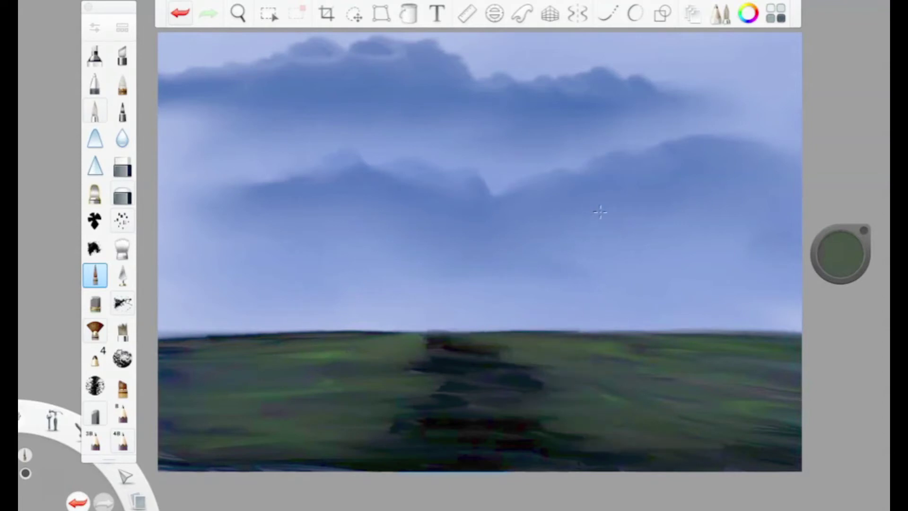
Sample the light blue just above the horizon and paint along the field's top edge to lower and straighten it
{"action": "left_click", "coordinate": [837, 264]}
{"action": "left_click", "coordinate": [803, 306]}
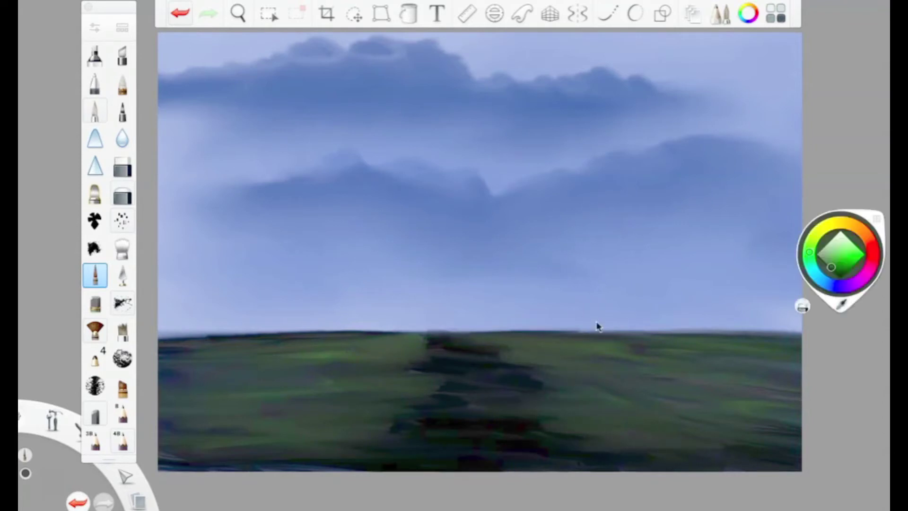
{"action": "left_click", "coordinate": [596, 323]}
{"action": "double_click", "coordinate": [95, 275]}
{"action": "left_click", "coordinate": [163, 57]}
{"action": "mouse_move", "coordinate": [799, 332]}
{"action": "left_mouse_down"}
{"action": "mouse_move", "coordinate": [543, 337]}
{"action": "mouse_move", "coordinate": [162, 326]}
{"action": "left_mouse_up"}
{"action": "mouse_move", "coordinate": [800, 336]}
{"action": "left_mouse_down"}
{"action": "mouse_move", "coordinate": [370, 331]}
{"action": "mouse_move", "coordinate": [837, 327]}
{"action": "left_mouse_up"}
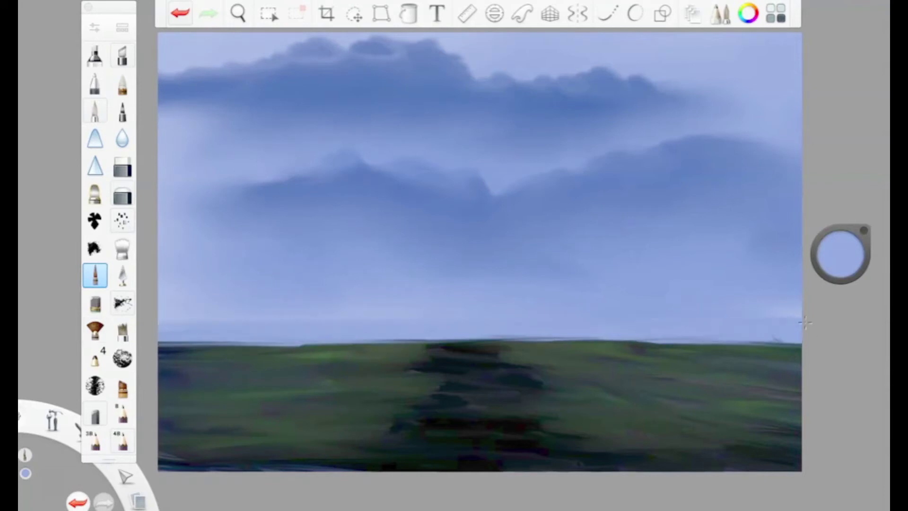
Sample the dark green of the field and narrow the far end of the path with a smaller Small Rigger brush
{"action": "left_click_drag", "start_coordinate": [836, 260], "coordinate": [439, 311]}
{"action": "left_click", "coordinate": [95, 303]}
{"action": "left_click", "coordinate": [122, 248]}
{"action": "left_click", "coordinate": [837, 265]}
{"action": "left_click", "coordinate": [402, 366]}
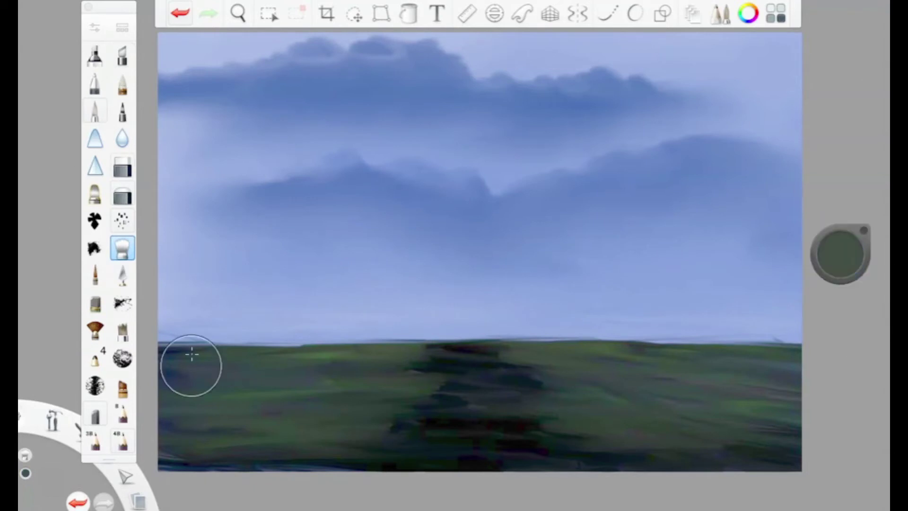
{"action": "double_click", "coordinate": [95, 275]}
{"action": "left_click", "coordinate": [179, 240]}
{"action": "left_click", "coordinate": [164, 58]}
{"action": "left_click_drag", "start_coordinate": [437, 349], "coordinate": [441, 369]}
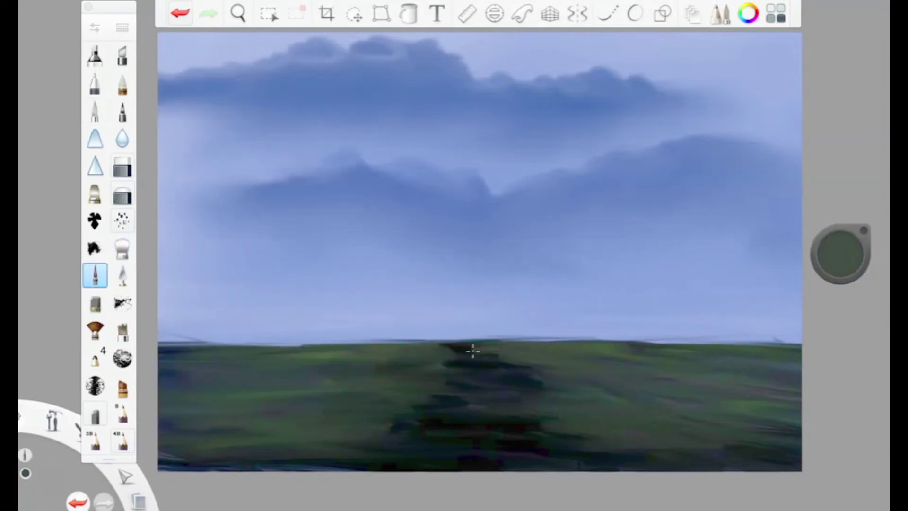
Sample the upper cloud's blue, then paint and blend a darker cloud bank in the lower right part of the sky
{"action": "left_click", "coordinate": [840, 256]}
{"action": "left_click", "coordinate": [842, 304]}
{"action": "left_click", "coordinate": [236, 100]}
{"action": "left_click", "coordinate": [95, 303]}
{"action": "left_click_drag", "start_coordinate": [709, 264], "coordinate": [454, 261]}
{"action": "left_click_drag", "start_coordinate": [840, 252], "coordinate": [839, 266]}
{"action": "mouse_move", "coordinate": [721, 279]}
{"action": "left_mouse_down"}
{"action": "mouse_move", "coordinate": [395, 284]}
{"action": "mouse_move", "coordinate": [786, 251]}
{"action": "mouse_move", "coordinate": [299, 277]}
{"action": "mouse_move", "coordinate": [428, 240]}
{"action": "mouse_move", "coordinate": [777, 246]}
{"action": "left_mouse_up"}
{"action": "left_click", "coordinate": [122, 248]}
Paint a small, darker cloud low in the left part of the sky and smudge its underside
{"action": "left_click_drag", "start_coordinate": [840, 256], "coordinate": [839, 299]}
{"action": "left_click", "coordinate": [95, 302]}
{"action": "left_click", "coordinate": [95, 28]}
{"action": "left_click", "coordinate": [162, 57]}
{"action": "left_click_drag", "start_coordinate": [372, 297], "coordinate": [306, 288]}
{"action": "left_click", "coordinate": [122, 249]}
{"action": "left_click_drag", "start_coordinate": [237, 298], "coordinate": [308, 286]}
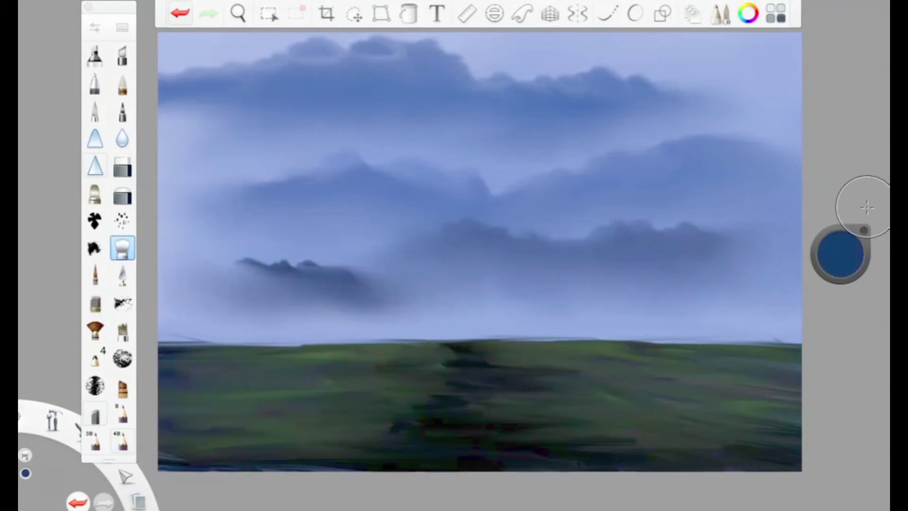
Paint three black vertical posts along the left side of the path, taller toward the viewer, with a smaller Small Rigger
{"action": "left_click_drag", "start_coordinate": [840, 255], "coordinate": [840, 305]}
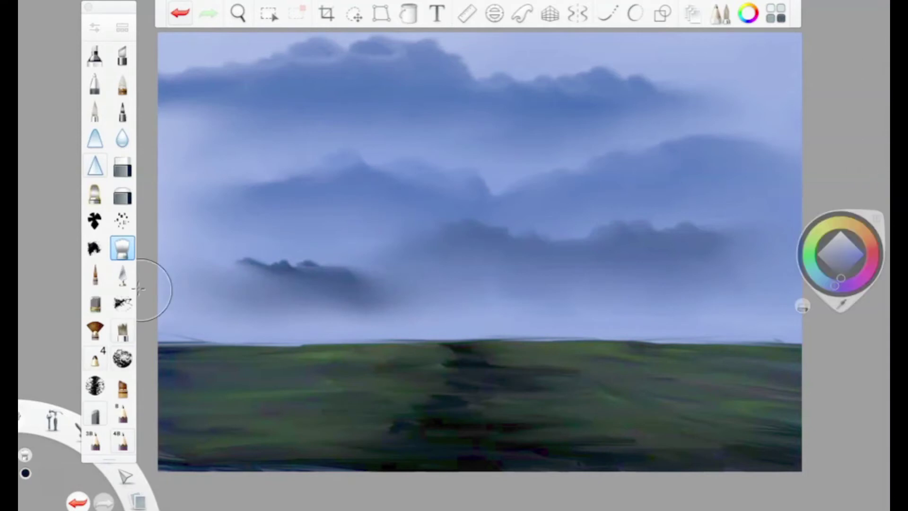
{"action": "left_click", "coordinate": [95, 275]}
{"action": "left_click", "coordinate": [95, 27]}
{"action": "left_click_drag", "start_coordinate": [188, 237], "coordinate": [185, 238]}
{"action": "left_click", "coordinate": [164, 58]}
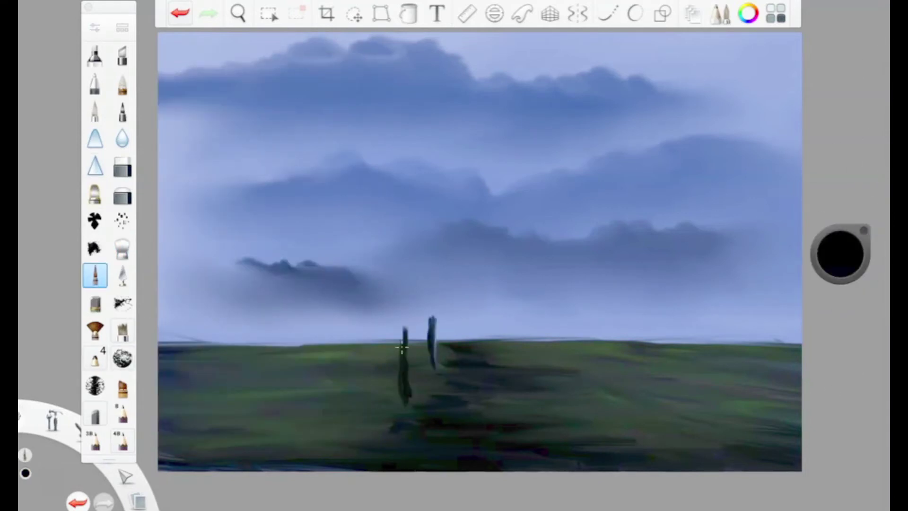
{"action": "left_click_drag", "start_coordinate": [360, 438], "coordinate": [366, 296]}
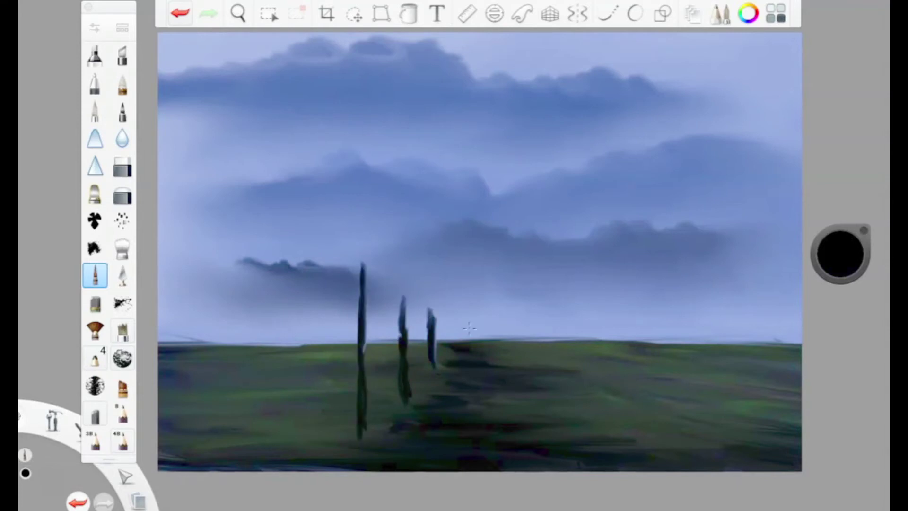
Highlight the right sides of the three left posts with sampled sky blue and a stronger mid blue
{"action": "left_click", "coordinate": [444, 318], "text": "alt"}
{"action": "left_click_drag", "start_coordinate": [435, 309], "coordinate": [434, 338]}
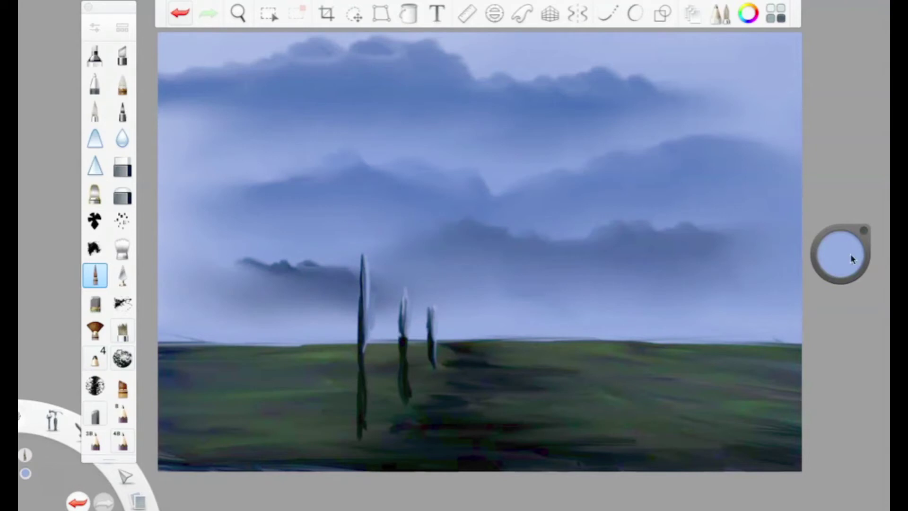
{"action": "left_click_drag", "start_coordinate": [841, 254], "coordinate": [841, 279]}
{"action": "left_click_drag", "start_coordinate": [365, 313], "coordinate": [364, 430]}
{"action": "left_click_drag", "start_coordinate": [364, 430], "coordinate": [366, 283]}
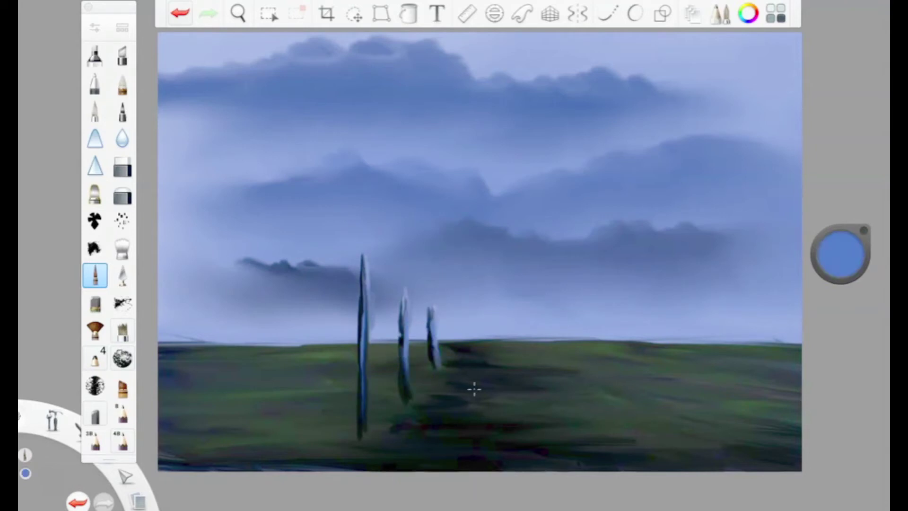
Paint a fourth, tallest post in the left foreground and shade it with lighter blue strokes
{"action": "mouse_move", "coordinate": [313, 458]}
{"action": "left_mouse_down"}
{"action": "mouse_move", "coordinate": [305, 196]}
{"action": "mouse_move", "coordinate": [309, 406]}
{"action": "left_mouse_up"}
{"action": "left_click_drag", "start_coordinate": [302, 338], "coordinate": [299, 448]}
{"action": "left_click", "coordinate": [180, 13]}
{"action": "left_click_drag", "start_coordinate": [308, 330], "coordinate": [303, 463]}
{"action": "left_click_drag", "start_coordinate": [842, 262], "coordinate": [840, 244]}
{"action": "left_click", "coordinate": [833, 270]}
{"action": "left_click_drag", "start_coordinate": [307, 243], "coordinate": [315, 468]}
Set the Small Rigger size to 9.2 and paint three black posts along the right side of the path
{"action": "left_click_drag", "start_coordinate": [841, 255], "coordinate": [842, 488]}
{"action": "left_click", "coordinate": [95, 28]}
{"action": "left_click_drag", "start_coordinate": [181, 241], "coordinate": [186, 240]}
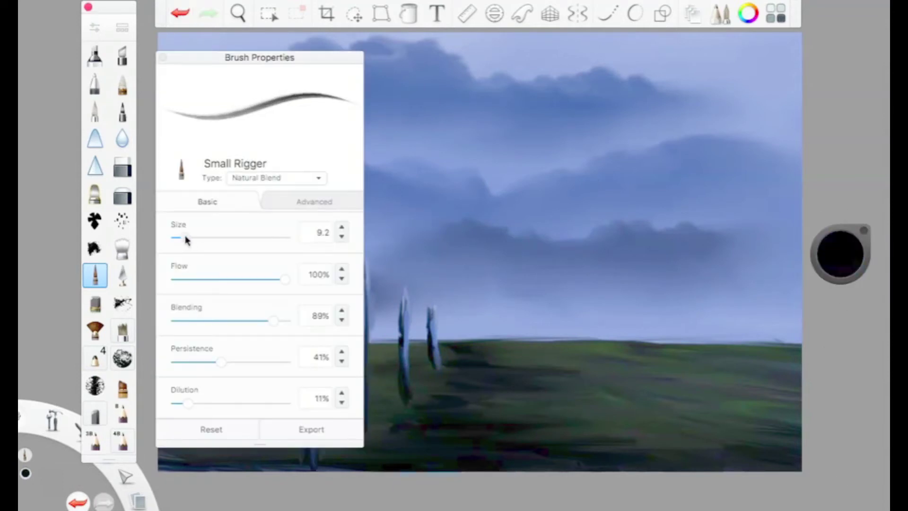
{"action": "left_click", "coordinate": [163, 58]}
{"action": "mouse_move", "coordinate": [496, 369]}
{"action": "left_mouse_down"}
{"action": "mouse_move", "coordinate": [493, 313]}
{"action": "mouse_move", "coordinate": [496, 362]}
{"action": "mouse_move", "coordinate": [518, 329]}
{"action": "left_mouse_up"}
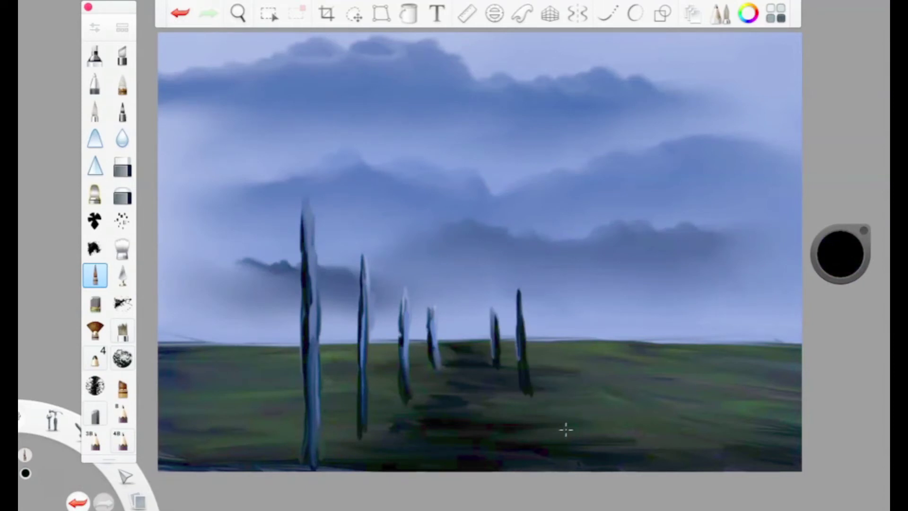
{"action": "mouse_move", "coordinate": [567, 436]}
{"action": "left_mouse_down"}
{"action": "mouse_move", "coordinate": [563, 277]}
{"action": "mouse_move", "coordinate": [565, 339]}
{"action": "left_mouse_up"}
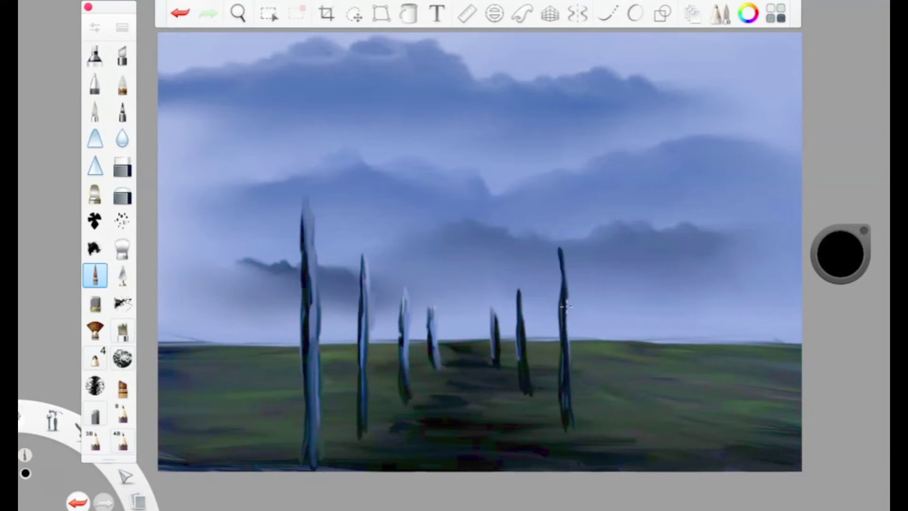
{"action": "left_click", "coordinate": [180, 14]}
{"action": "left_click_drag", "start_coordinate": [569, 255], "coordinate": [567, 297]}
{"action": "left_click", "coordinate": [180, 13]}
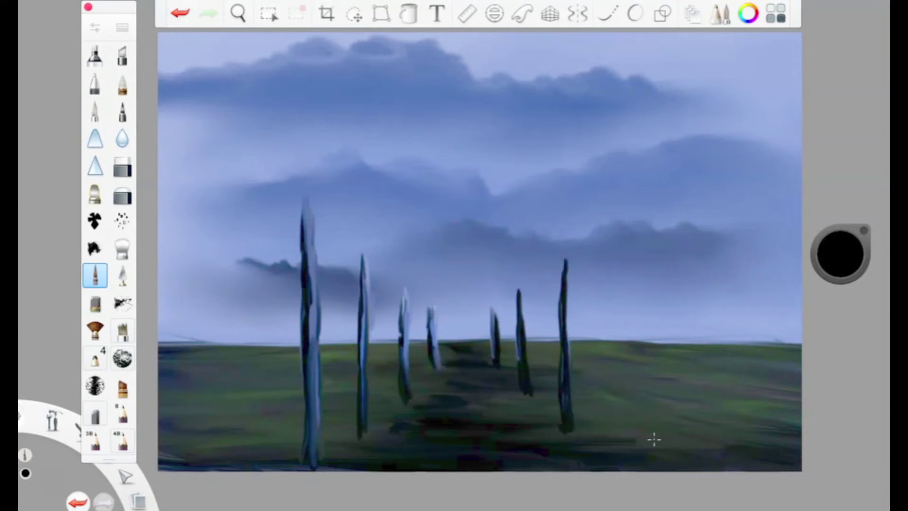
Enlarge the brush and paint a tall, thick black post in the right foreground
{"action": "left_click", "coordinate": [94, 28]}
{"action": "left_click_drag", "start_coordinate": [181, 240], "coordinate": [191, 239]}
{"action": "left_click", "coordinate": [164, 58]}
{"action": "left_click_drag", "start_coordinate": [617, 455], "coordinate": [606, 209]}
{"action": "left_click_drag", "start_coordinate": [609, 213], "coordinate": [620, 442]}
Sample a mid blue from the painting and highlight the left sides of the four right posts
{"action": "mouse_move", "coordinate": [840, 266]}
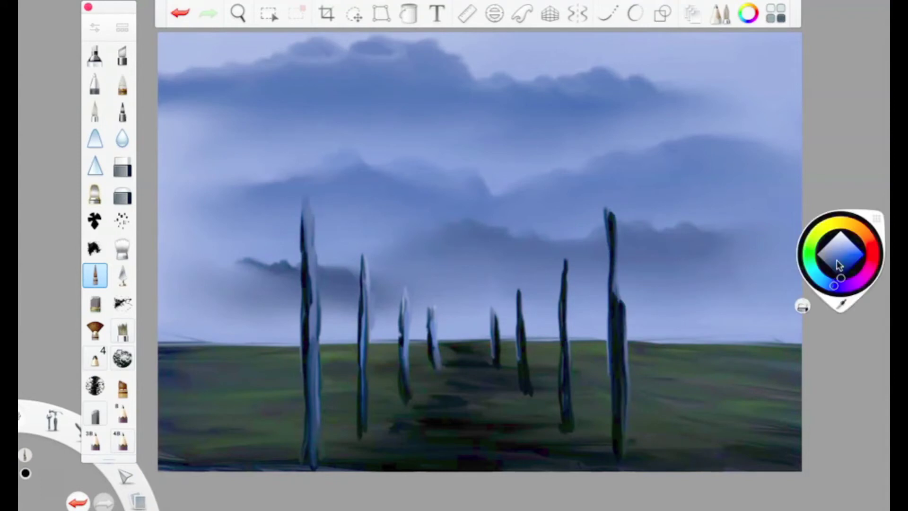
{"action": "left_click", "coordinate": [842, 304]}
{"action": "left_click", "coordinate": [411, 331]}
{"action": "left_click", "coordinate": [91, 29]}
{"action": "left_click", "coordinate": [184, 239]}
{"action": "left_click", "coordinate": [163, 58]}
{"action": "left_click_drag", "start_coordinate": [492, 320], "coordinate": [490, 338]}
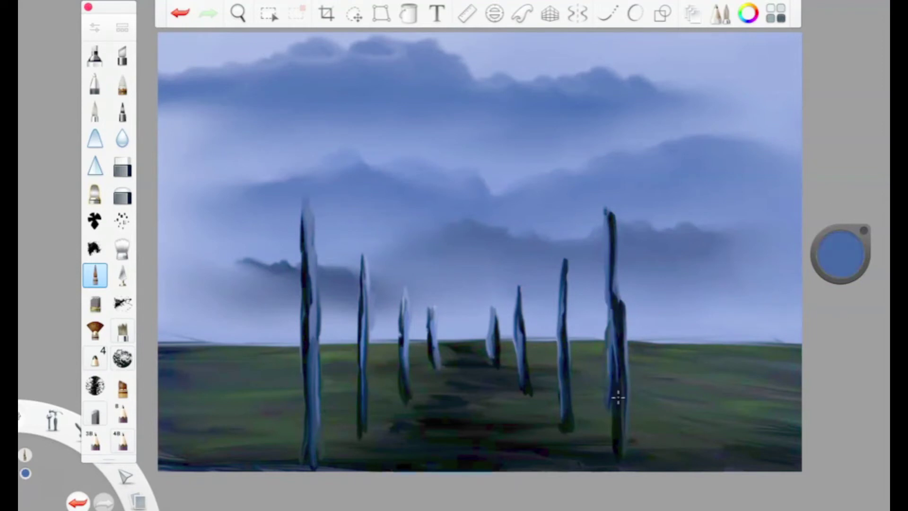
Switch to black with a thinner brush and paint a wire from the left foreground post's top to the canvas edge
{"action": "left_click_drag", "start_coordinate": [841, 255], "coordinate": [838, 331]}
{"action": "left_click", "coordinate": [94, 28]}
{"action": "left_click", "coordinate": [184, 239]}
{"action": "left_click", "coordinate": [162, 58]}
{"action": "left_click_drag", "start_coordinate": [306, 204], "coordinate": [244, 230]}
{"action": "left_click_drag", "start_coordinate": [253, 223], "coordinate": [159, 252]}
{"action": "key", "text": "ctrl+z"}
{"action": "left_click_drag", "start_coordinate": [304, 204], "coordinate": [159, 248]}
{"action": "key", "text": "ctrl+z"}
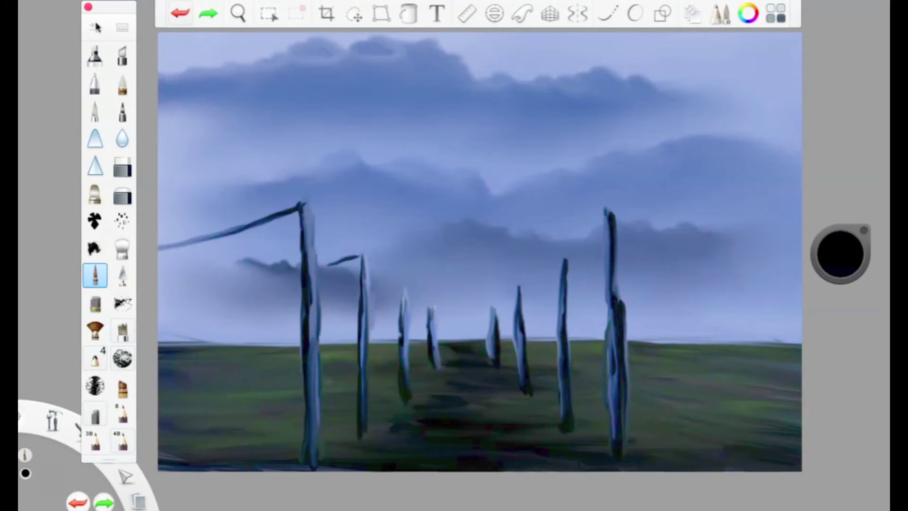
Adjust the brush size and paint the remaining black wires descending outward from the left row of posts
{"action": "left_click", "coordinate": [94, 28]}
{"action": "left_click", "coordinate": [163, 58]}
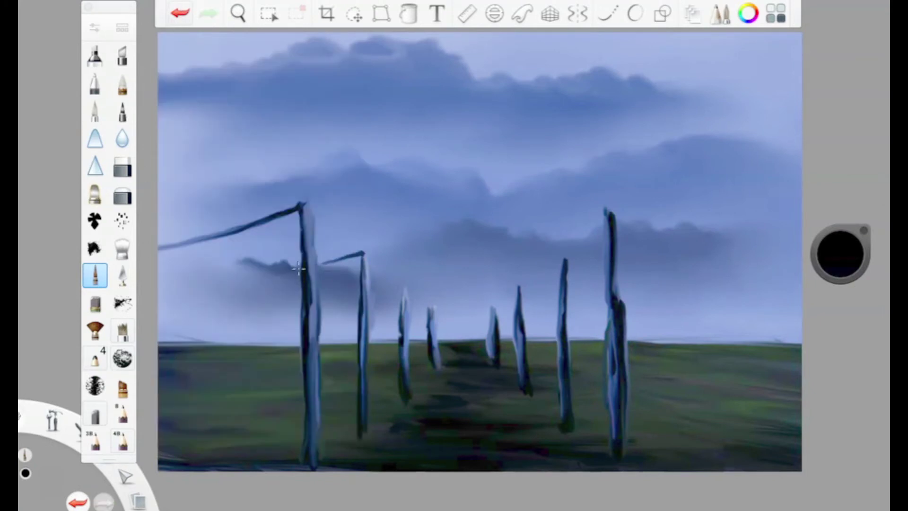
{"action": "left_click", "coordinate": [95, 28]}
{"action": "left_click_drag", "start_coordinate": [175, 236], "coordinate": [174, 237]}
{"action": "left_click", "coordinate": [164, 57]}
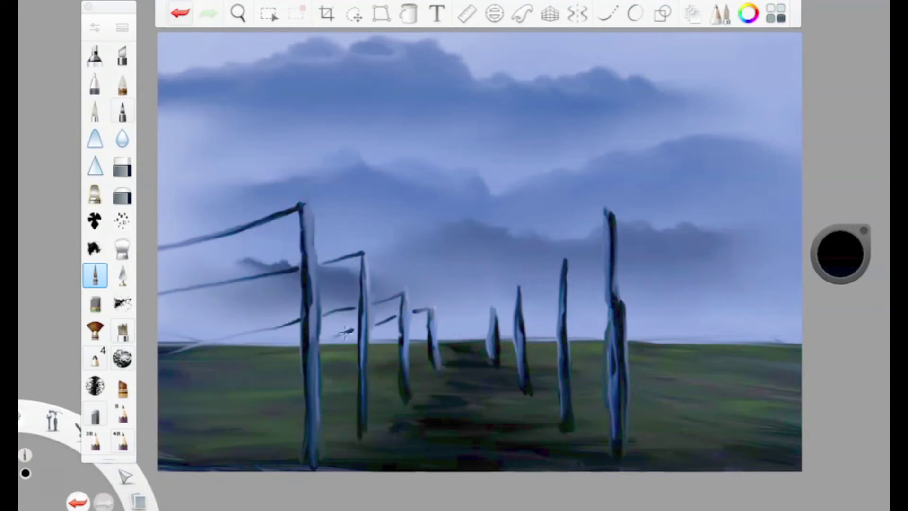
Paint matching black wires sloping outward from the right row of posts at several heights
{"action": "left_click", "coordinate": [95, 28]}
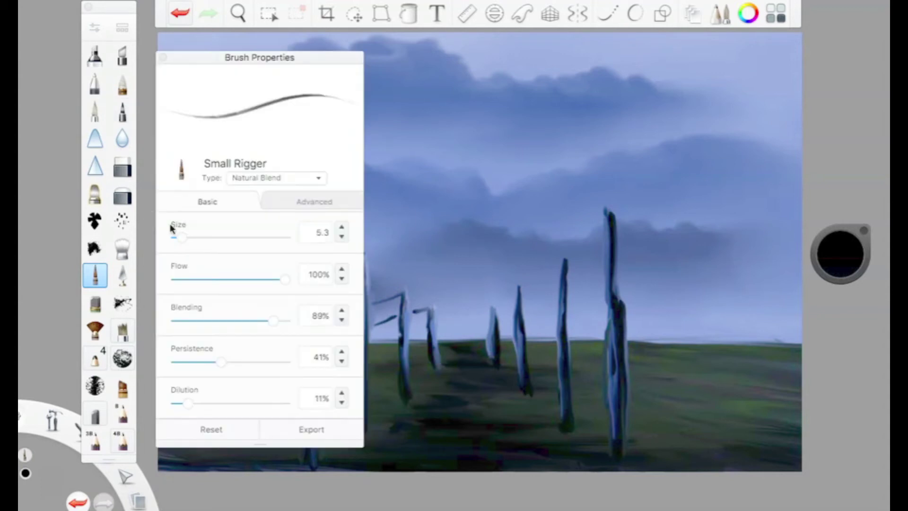
{"action": "left_click", "coordinate": [605, 214]}
{"action": "left_click_drag", "start_coordinate": [603, 212], "coordinate": [801, 274]}
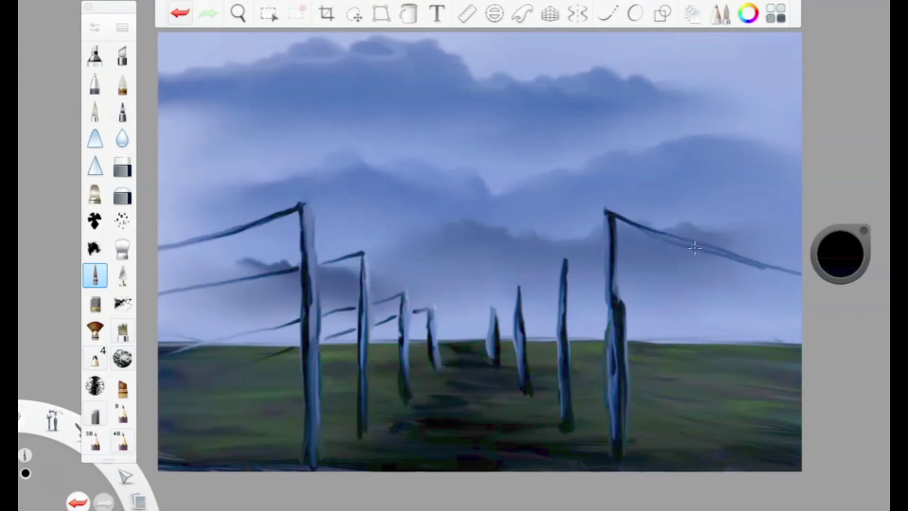
{"action": "left_click_drag", "start_coordinate": [618, 282], "coordinate": [802, 317]}
{"action": "left_click", "coordinate": [94, 30]}
{"action": "left_click", "coordinate": [515, 290]}
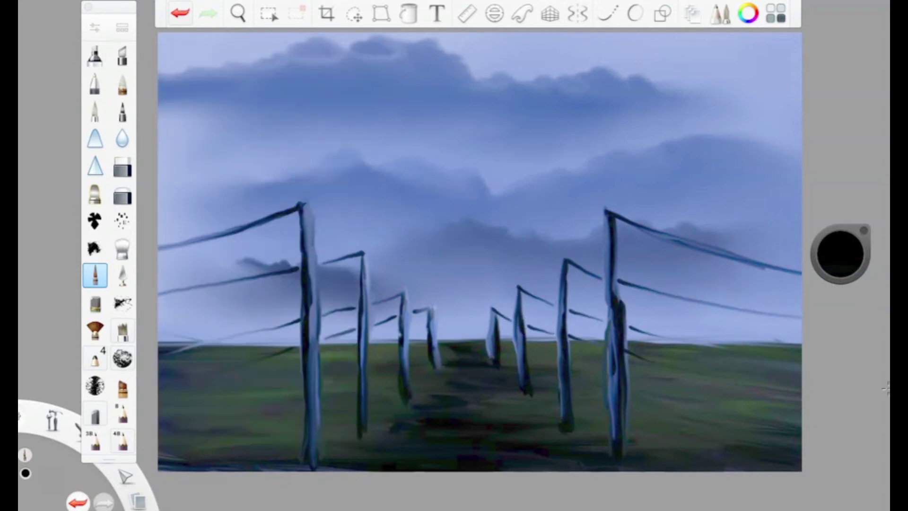
Pick a bright red and paint streaks down the lower parts of the two foreground posts
{"action": "left_click", "coordinate": [95, 29]}
{"action": "left_click", "coordinate": [181, 235]}
{"action": "left_click", "coordinate": [164, 56]}
{"action": "left_click", "coordinate": [841, 254]}
{"action": "left_click", "coordinate": [871, 256]}
{"action": "left_click_drag", "start_coordinate": [312, 322], "coordinate": [308, 378]}
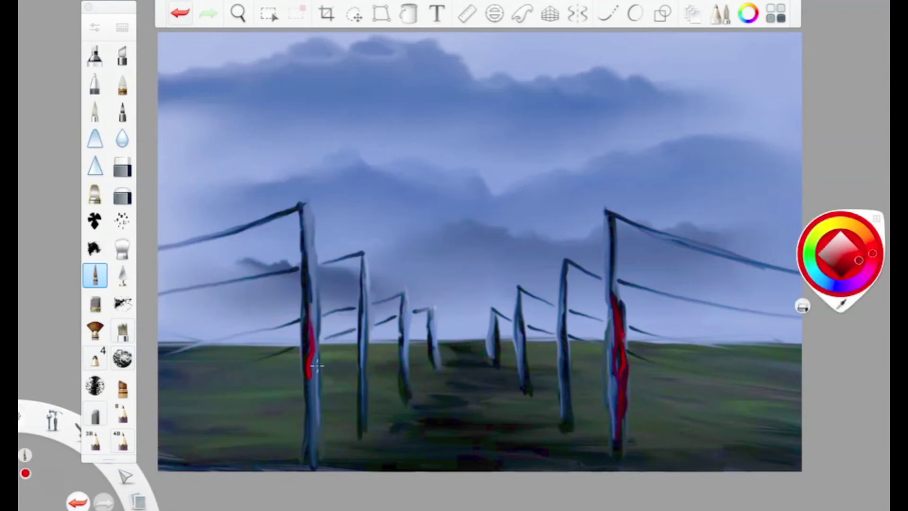
Continue the wavy red lines up both foreground posts and out along their top wires
{"action": "mouse_move", "coordinate": [305, 234]}
{"action": "left_mouse_down"}
{"action": "mouse_move", "coordinate": [247, 223]}
{"action": "mouse_move", "coordinate": [159, 248]}
{"action": "left_mouse_up"}
{"action": "left_click", "coordinate": [821, 266]}
{"action": "mouse_move", "coordinate": [613, 296]}
{"action": "left_mouse_down"}
{"action": "mouse_move", "coordinate": [683, 241]}
{"action": "mouse_move", "coordinate": [802, 278]}
{"action": "left_mouse_up"}
Choose a deeper red and cover the path with horizontal strokes from the foreground to the horizon
{"action": "left_click_drag", "start_coordinate": [837, 255], "coordinate": [841, 317]}
{"action": "mouse_move", "coordinate": [437, 407]}
{"action": "left_mouse_down"}
{"action": "mouse_move", "coordinate": [481, 422]}
{"action": "mouse_move", "coordinate": [322, 436]}
{"action": "left_mouse_up"}
{"action": "left_click", "coordinate": [176, 13]}
{"action": "mouse_move", "coordinate": [485, 422]}
{"action": "left_mouse_down"}
{"action": "mouse_move", "coordinate": [441, 425]}
{"action": "mouse_move", "coordinate": [400, 450]}
{"action": "mouse_move", "coordinate": [554, 456]}
{"action": "left_mouse_up"}
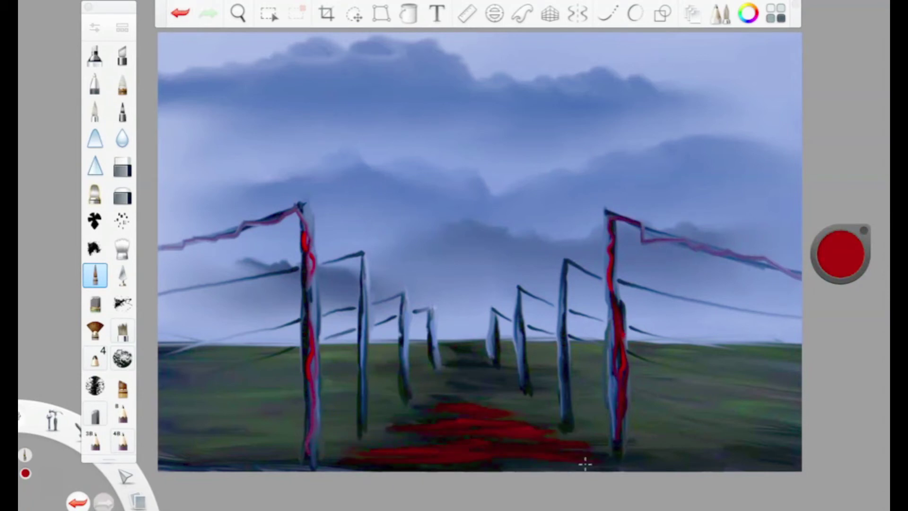
{"action": "mouse_move", "coordinate": [459, 364]}
{"action": "left_mouse_down"}
{"action": "mouse_move", "coordinate": [473, 385]}
{"action": "mouse_move", "coordinate": [466, 352]}
{"action": "mouse_move", "coordinate": [421, 406]}
{"action": "left_mouse_up"}
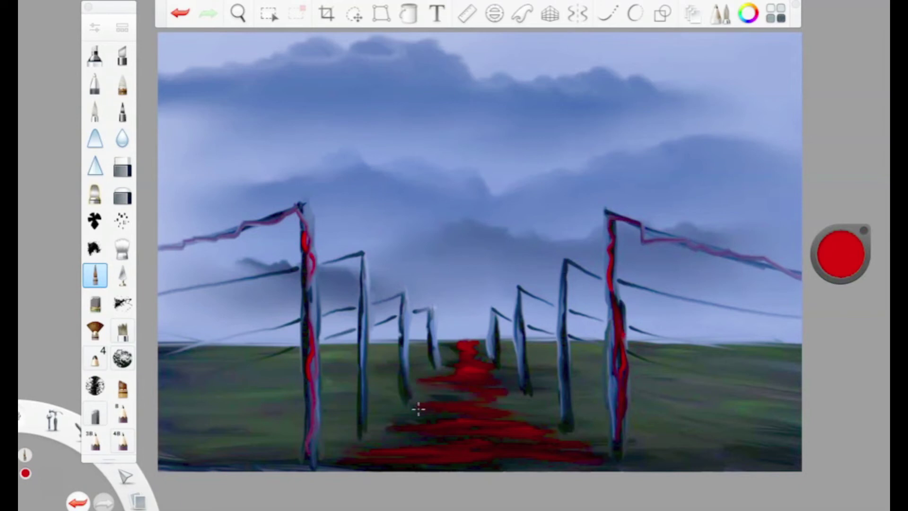
Paint brighter red highlights over the far end and middle of the red path
{"action": "left_click_drag", "start_coordinate": [842, 255], "coordinate": [841, 213]}
{"action": "left_click_drag", "start_coordinate": [470, 351], "coordinate": [472, 361]}
{"action": "left_click_drag", "start_coordinate": [841, 255], "coordinate": [841, 274]}
{"action": "left_click_drag", "start_coordinate": [479, 361], "coordinate": [483, 405]}
Switch to black, adjust the brush size and paint a floating oval head above the end of the path
{"action": "left_click_drag", "start_coordinate": [841, 254], "coordinate": [833, 463]}
{"action": "left_click", "coordinate": [95, 29]}
{"action": "left_click_drag", "start_coordinate": [183, 237], "coordinate": [187, 234]}
{"action": "left_click", "coordinate": [162, 58]}
{"action": "left_click_drag", "start_coordinate": [461, 221], "coordinate": [463, 239]}
Adjust the brush size and paint thin, curling black tentacles hanging from the head down to the path
{"action": "left_click", "coordinate": [93, 30]}
{"action": "left_click_drag", "start_coordinate": [184, 235], "coordinate": [188, 236]}
{"action": "left_click", "coordinate": [162, 57]}
{"action": "left_click_drag", "start_coordinate": [450, 236], "coordinate": [461, 337]}
{"action": "left_click_drag", "start_coordinate": [452, 241], "coordinate": [449, 312]}
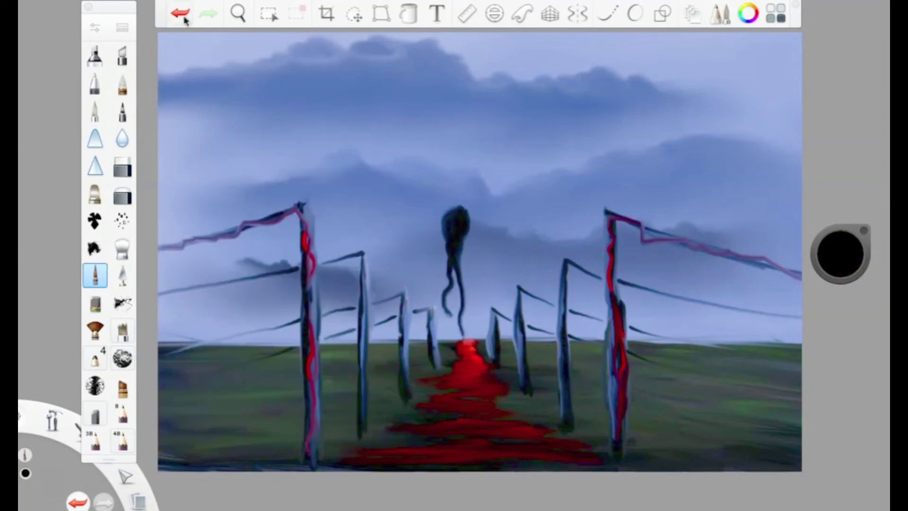
{"action": "left_click", "coordinate": [180, 13]}
{"action": "left_click", "coordinate": [94, 28]}
{"action": "left_click_drag", "start_coordinate": [185, 237], "coordinate": [182, 237]}
{"action": "left_click", "coordinate": [162, 57]}
{"action": "mouse_move", "coordinate": [452, 234]}
{"action": "left_mouse_down"}
{"action": "mouse_move", "coordinate": [472, 332]}
{"action": "mouse_move", "coordinate": [453, 345]}
{"action": "left_mouse_up"}
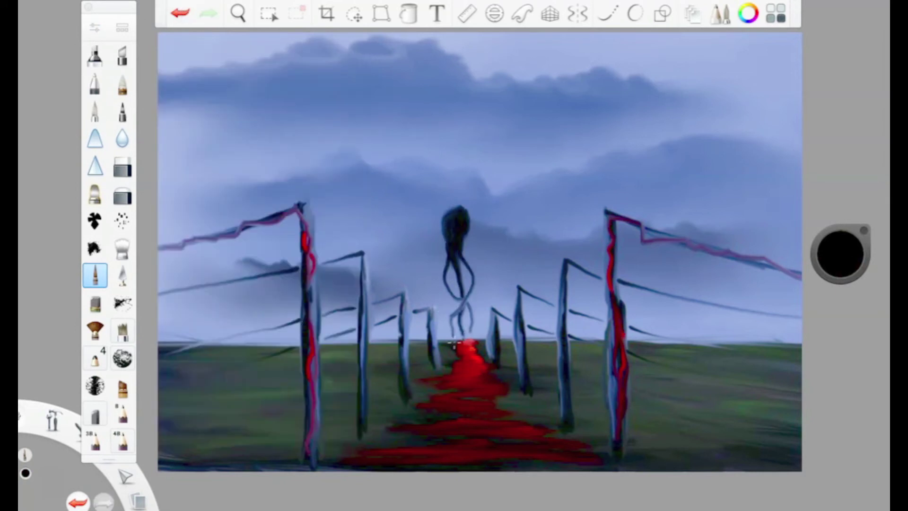
Pick a red tone, adjust the brush size and fill the inside of the creature's black head
{"action": "left_click", "coordinate": [845, 254]}
{"action": "left_click", "coordinate": [872, 245]}
{"action": "left_click", "coordinate": [94, 28]}
{"action": "left_click_drag", "start_coordinate": [182, 236], "coordinate": [187, 238]}
{"action": "left_click", "coordinate": [161, 56]}
{"action": "mouse_move", "coordinate": [455, 221]}
{"action": "left_mouse_down"}
{"action": "mouse_move", "coordinate": [452, 233]}
{"action": "mouse_move", "coordinate": [460, 215]}
{"action": "left_mouse_up"}
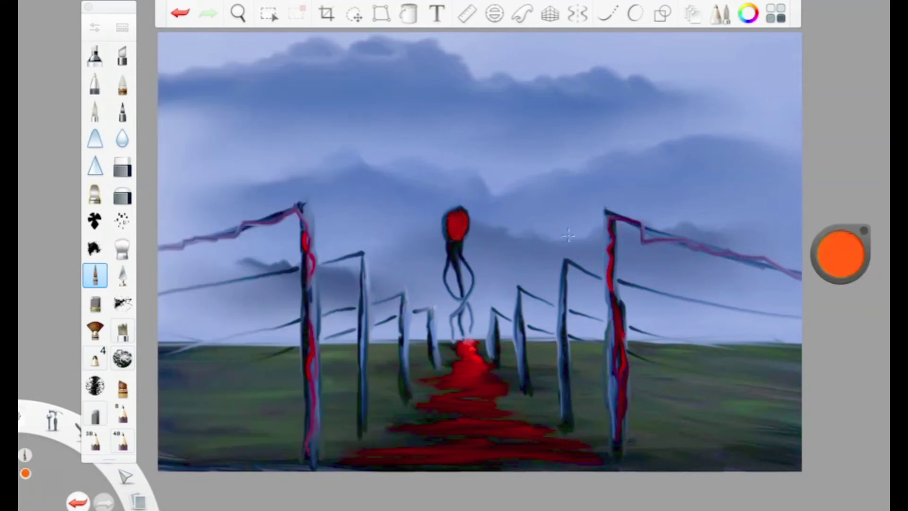
Shade the creature's head with a darker tone and paint bright orange over its centre
{"action": "left_click_drag", "start_coordinate": [841, 254], "coordinate": [839, 350]}
{"action": "left_click_drag", "start_coordinate": [845, 281], "coordinate": [845, 312]}
{"action": "left_click_drag", "start_coordinate": [460, 231], "coordinate": [454, 237]}
{"action": "left_click_drag", "start_coordinate": [840, 255], "coordinate": [836, 104]}
{"action": "mouse_move", "coordinate": [460, 209]}
{"action": "left_mouse_down"}
{"action": "mouse_move", "coordinate": [465, 226]}
{"action": "mouse_move", "coordinate": [454, 236]}
{"action": "left_mouse_up"}
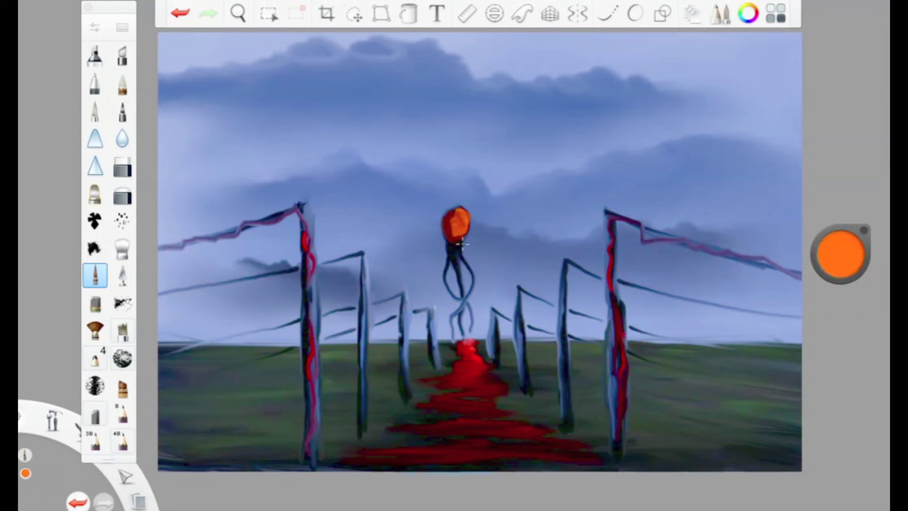
Paint an orange stroke down the central tentacle and darken the middle of the head
{"action": "left_click_drag", "start_coordinate": [852, 251], "coordinate": [850, 317]}
{"action": "left_click_drag", "start_coordinate": [453, 256], "coordinate": [464, 318]}
{"action": "left_click_drag", "start_coordinate": [844, 257], "coordinate": [843, 332]}
{"action": "left_click_drag", "start_coordinate": [458, 215], "coordinate": [459, 223]}
Adjust the Small Rigger's size and add a small white highlight to the creature's head
{"action": "left_click_drag", "start_coordinate": [841, 255], "coordinate": [842, 123]}
{"action": "double_click", "coordinate": [95, 275]}
{"action": "left_click", "coordinate": [179, 236]}
{"action": "left_click", "coordinate": [162, 55]}
{"action": "left_click_drag", "start_coordinate": [455, 215], "coordinate": [453, 218]}
Select an orange-red and paint strokes along the creature's outer tentacles
{"action": "left_click", "coordinate": [860, 246]}
{"action": "left_click", "coordinate": [859, 258]}
{"action": "left_click_drag", "start_coordinate": [451, 254], "coordinate": [449, 304]}
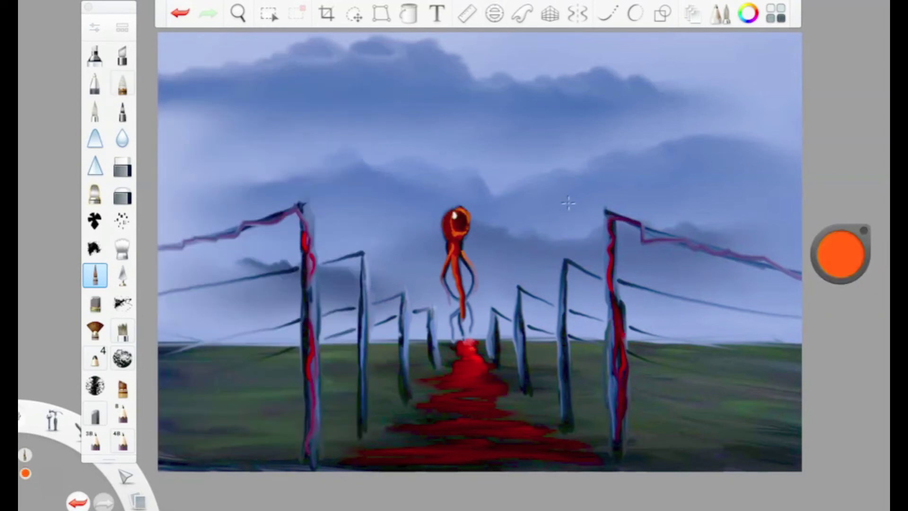
Paint a bright blue spot on the creature's eye and dark blue shading on the tentacles
{"action": "left_click", "coordinate": [862, 258]}
{"action": "left_click", "coordinate": [837, 286]}
{"action": "left_click_drag", "start_coordinate": [461, 217], "coordinate": [463, 224]}
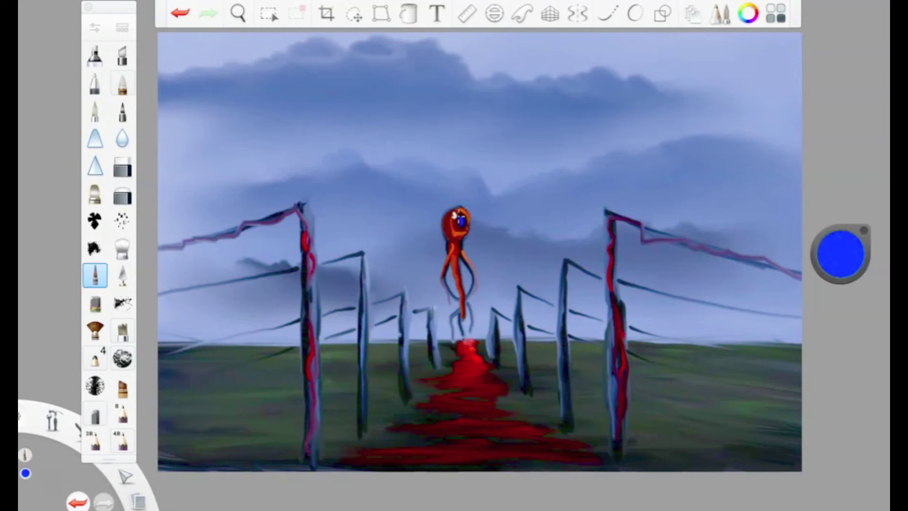
{"action": "left_click_drag", "start_coordinate": [841, 255], "coordinate": [841, 305]}
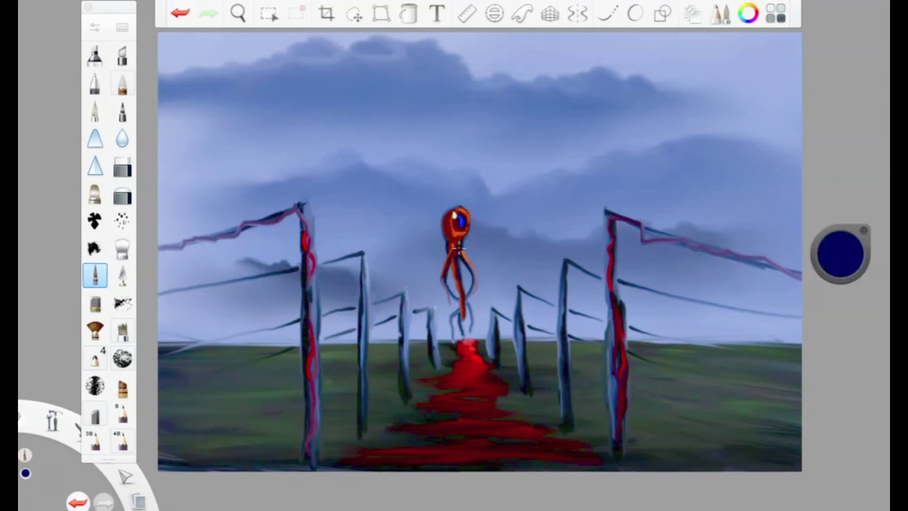
{"action": "left_click_drag", "start_coordinate": [457, 301], "coordinate": [462, 338]}
Soften the creature with the Smudge Round Bristle Brush and repaint the eye's highlight in white
{"action": "left_click", "coordinate": [122, 249]}
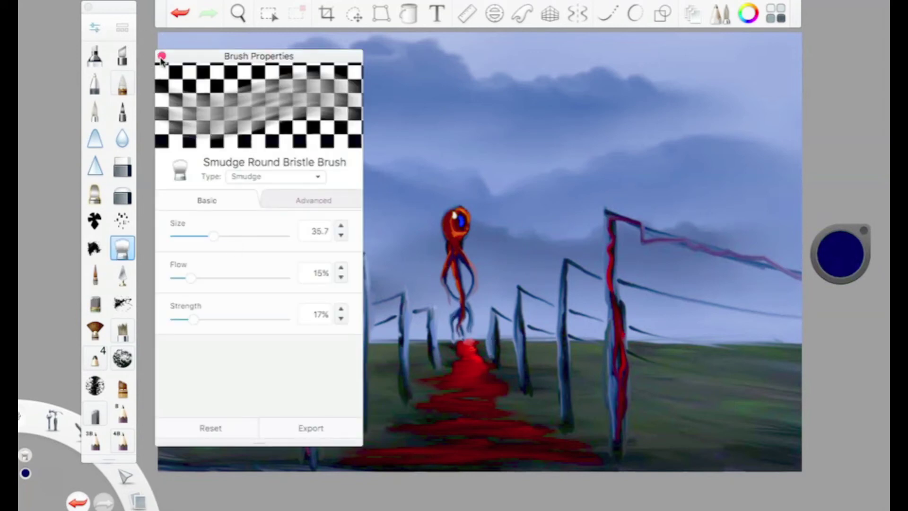
{"action": "left_click", "coordinate": [841, 254]}
{"action": "left_click", "coordinate": [842, 237]}
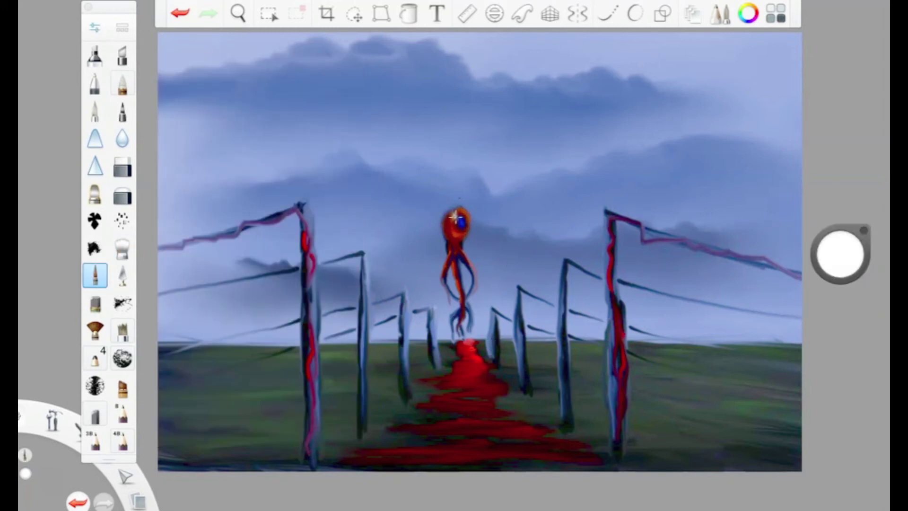
Smudge the creature's tentacles and their lower ends, undoing unwanted strokes
{"action": "left_click", "coordinate": [122, 249]}
{"action": "mouse_move", "coordinate": [465, 343]}
{"action": "left_mouse_down"}
{"action": "mouse_move", "coordinate": [462, 316]}
{"action": "mouse_move", "coordinate": [458, 341]}
{"action": "left_mouse_up"}
{"action": "left_click", "coordinate": [179, 13]}
{"action": "left_click", "coordinate": [96, 26]}
{"action": "left_click", "coordinate": [162, 55]}
{"action": "left_click_drag", "start_coordinate": [452, 266], "coordinate": [460, 287]}
{"action": "left_click", "coordinate": [177, 13]}
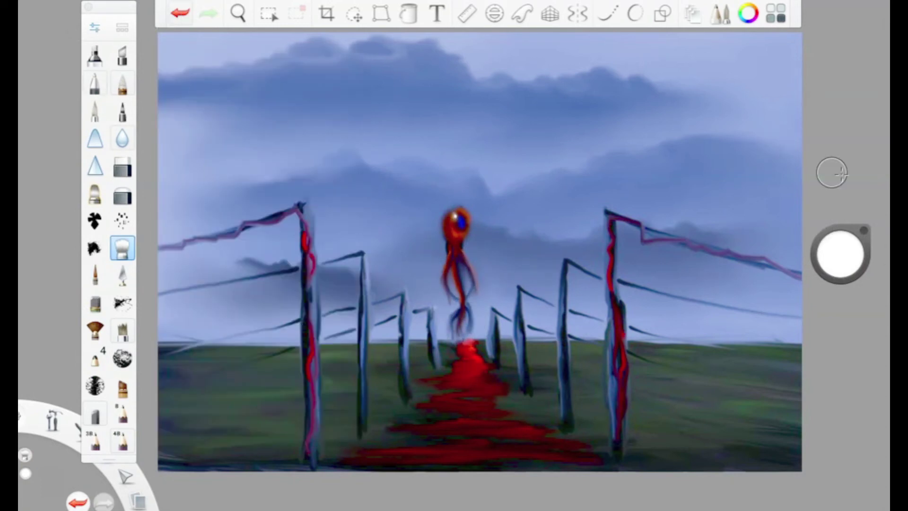
Return to the Small Rigger with black and deepen the shadows on the posts in both rows
{"action": "left_click", "coordinate": [841, 254]}
{"action": "left_click", "coordinate": [841, 278]}
{"action": "left_click", "coordinate": [95, 276]}
{"action": "left_click", "coordinate": [95, 27]}
{"action": "left_click", "coordinate": [161, 55]}
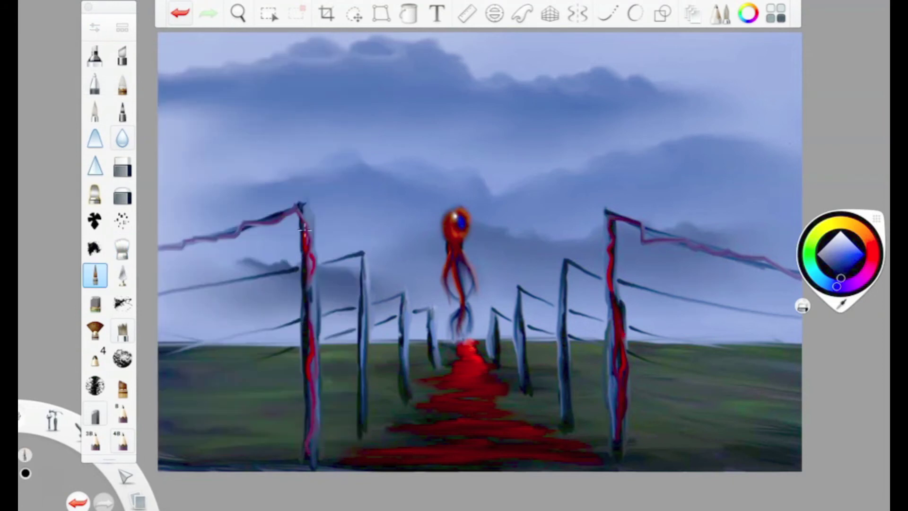
{"action": "left_click_drag", "start_coordinate": [403, 305], "coordinate": [405, 364]}
{"action": "left_click_drag", "start_coordinate": [430, 318], "coordinate": [429, 359]}
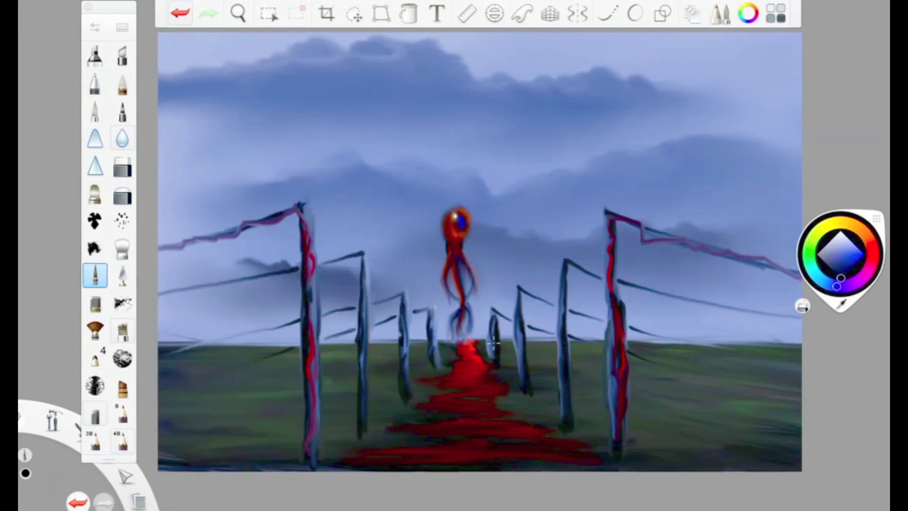
{"action": "left_click_drag", "start_coordinate": [561, 331], "coordinate": [570, 394]}
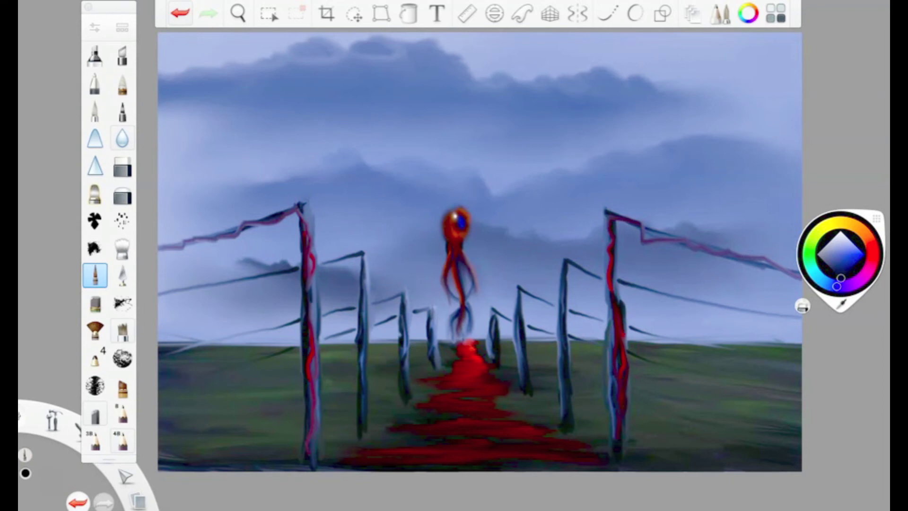
Choose a muted teal and paint horizontal strokes across the right side of the field
{"action": "left_click", "coordinate": [857, 263]}
{"action": "left_click", "coordinate": [809, 257]}
{"action": "left_click", "coordinate": [837, 258]}
{"action": "left_click_drag", "start_coordinate": [838, 263], "coordinate": [839, 271]}
{"action": "left_click_drag", "start_coordinate": [691, 366], "coordinate": [781, 372]}
{"action": "left_click_drag", "start_coordinate": [719, 445], "coordinate": [776, 458]}
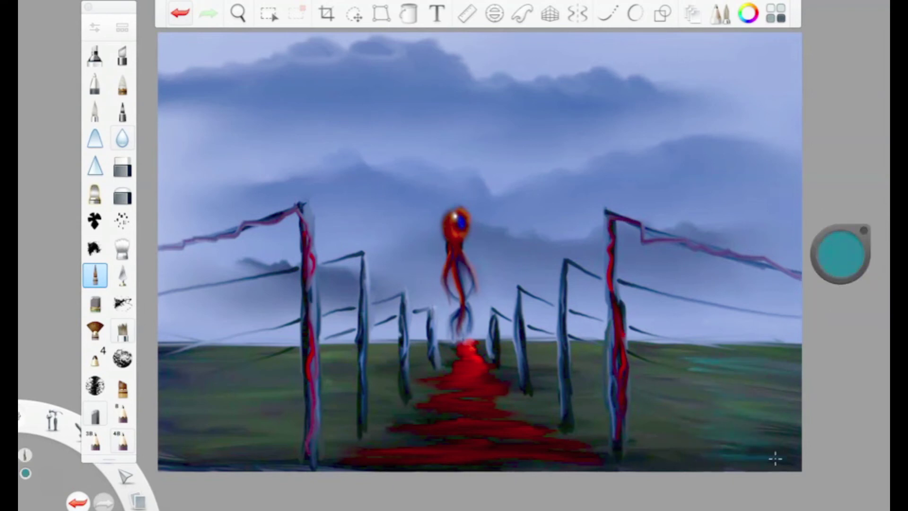
Enlarge the brush and add more teal strokes to the middle and foreground of the right field
{"action": "left_click", "coordinate": [95, 28]}
{"action": "left_click_drag", "start_coordinate": [176, 237], "coordinate": [188, 236]}
{"action": "left_click", "coordinate": [860, 349]}
{"action": "left_click_drag", "start_coordinate": [665, 384], "coordinate": [718, 391]}
{"action": "mouse_move", "coordinate": [749, 415]}
{"action": "left_mouse_down"}
{"action": "mouse_move", "coordinate": [730, 424]}
{"action": "mouse_move", "coordinate": [776, 458]}
{"action": "left_mouse_up"}
Paint matching teal strokes across the left side of the field, from the foreground up to the horizon
{"action": "left_click_drag", "start_coordinate": [222, 384], "coordinate": [267, 393]}
{"action": "left_click_drag", "start_coordinate": [172, 451], "coordinate": [227, 448]}
{"action": "left_click_drag", "start_coordinate": [159, 466], "coordinate": [232, 457]}
{"action": "left_click_drag", "start_coordinate": [251, 374], "coordinate": [203, 395]}
{"action": "left_click_drag", "start_coordinate": [250, 349], "coordinate": [196, 363]}
Pick a pale yellow-orange and paint a glowing flame on top of each of the two farthest posts
{"action": "left_click_drag", "start_coordinate": [841, 253], "coordinate": [845, 195]}
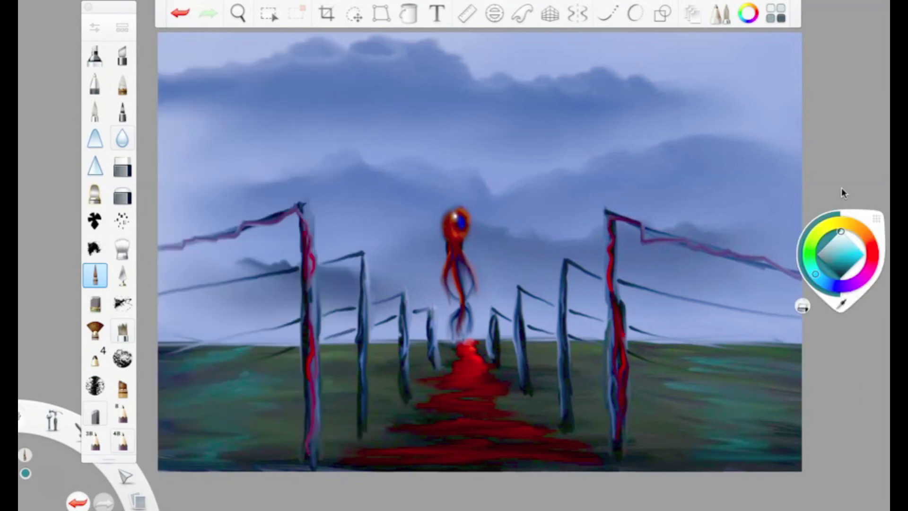
{"action": "left_click_drag", "start_coordinate": [834, 249], "coordinate": [802, 304]}
{"action": "left_click", "coordinate": [433, 307]}
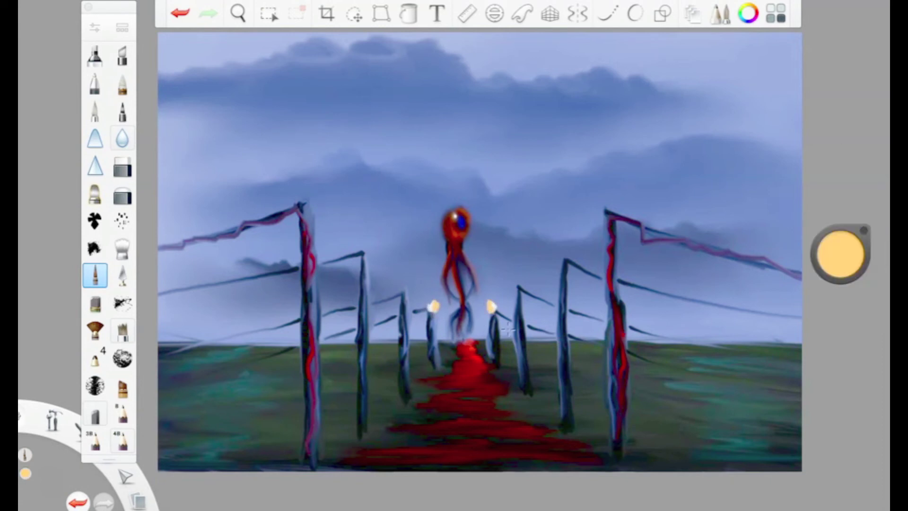
Shrink the brush and paint a thin, wavy wisp rising from each of the two flames
{"action": "left_click", "coordinate": [96, 28]}
{"action": "left_click_drag", "start_coordinate": [184, 236], "coordinate": [182, 236]}
{"action": "left_click", "coordinate": [162, 56]}
{"action": "left_click_drag", "start_coordinate": [432, 305], "coordinate": [429, 274]}
{"action": "key", "text": "super+z"}
{"action": "left_click", "coordinate": [96, 28]}
{"action": "left_click_drag", "start_coordinate": [182, 236], "coordinate": [179, 236]}
{"action": "left_click_drag", "start_coordinate": [433, 302], "coordinate": [432, 283]}
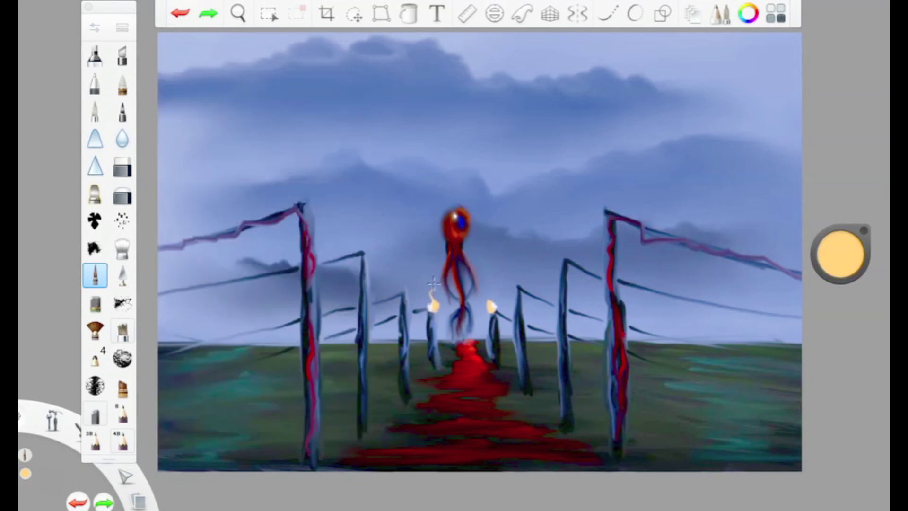
{"action": "left_click_drag", "start_coordinate": [492, 305], "coordinate": [490, 279]}
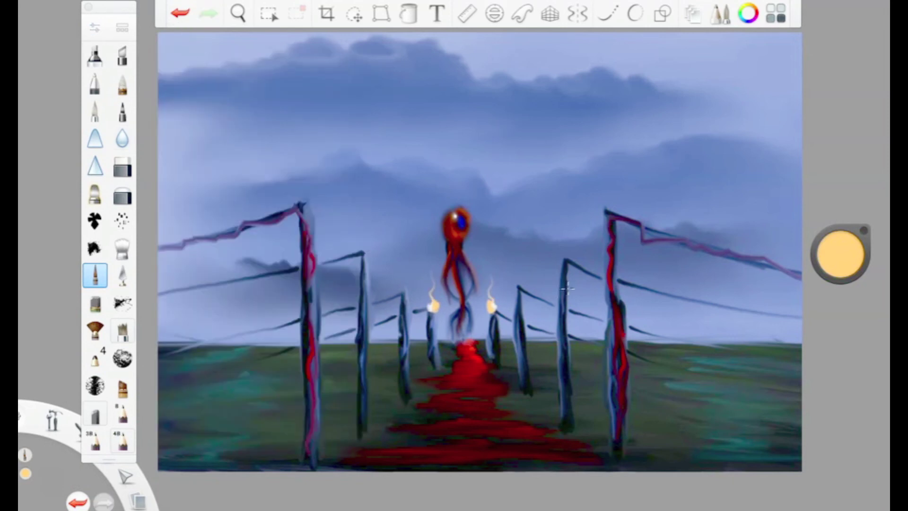
Smudge the top of the creature's head upward into flame-like wisps
{"action": "left_click", "coordinate": [123, 248]}
{"action": "left_click_drag", "start_coordinate": [456, 220], "coordinate": [444, 192]}
Switch back to the Small Rigger and repaint the eye's highlights with a light tone and pale blue
{"action": "left_click", "coordinate": [837, 253]}
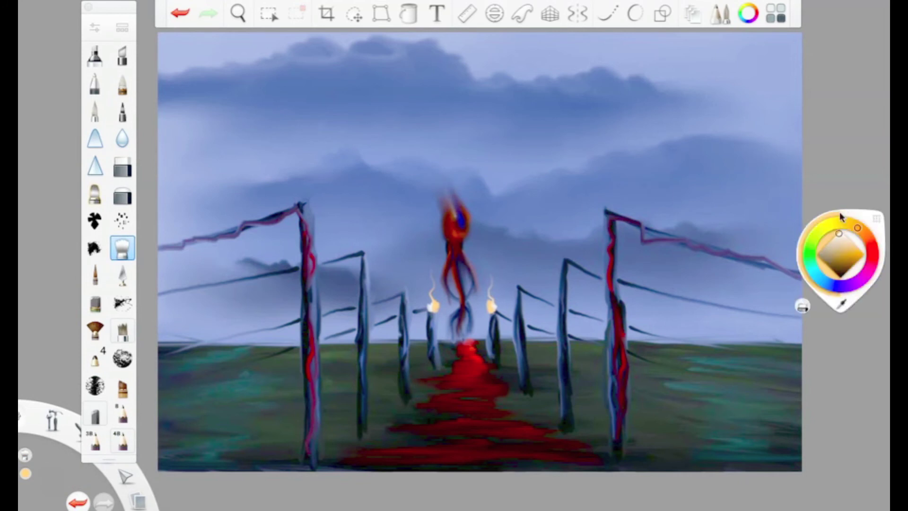
{"action": "left_click", "coordinate": [840, 234]}
{"action": "left_click", "coordinate": [96, 275]}
{"action": "left_click", "coordinate": [182, 15]}
{"action": "left_click_drag", "start_coordinate": [455, 214], "coordinate": [458, 217]}
{"action": "left_click", "coordinate": [839, 253]}
{"action": "left_click", "coordinate": [810, 271]}
{"action": "left_click", "coordinate": [842, 238]}
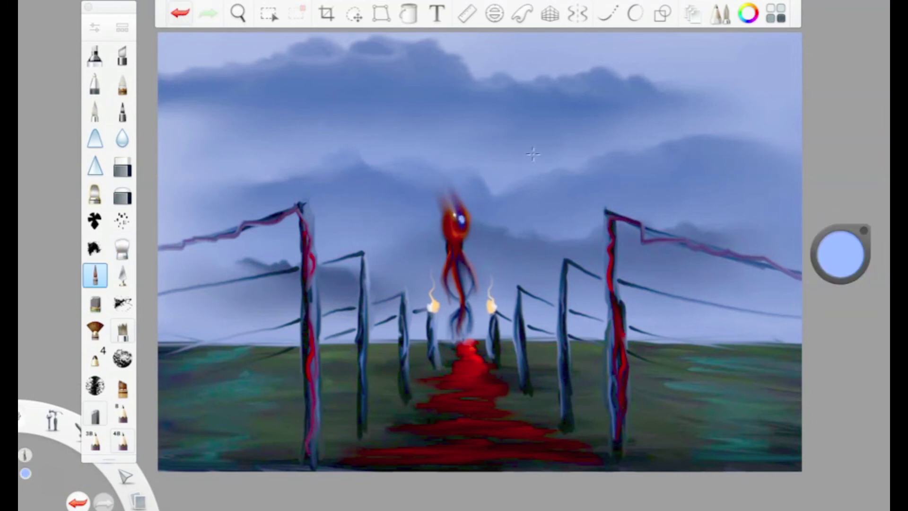
Sample a blue for the upper cloud, adjust the brush size, paint strokes along the cloud's edges and blend them with the smudging brush
{"action": "left_click", "coordinate": [841, 254]}
{"action": "left_click", "coordinate": [803, 306]}
{"action": "left_click", "coordinate": [407, 75]}
{"action": "left_click_drag", "start_coordinate": [841, 259], "coordinate": [855, 251]}
{"action": "left_click", "coordinate": [95, 28]}
{"action": "left_click", "coordinate": [162, 56]}
{"action": "left_click_drag", "start_coordinate": [423, 42], "coordinate": [455, 71]}
{"action": "left_click_drag", "start_coordinate": [331, 53], "coordinate": [373, 74]}
{"action": "left_click_drag", "start_coordinate": [262, 71], "coordinate": [294, 80]}
{"action": "left_click_drag", "start_coordinate": [165, 78], "coordinate": [204, 87]}
{"action": "left_click_drag", "start_coordinate": [394, 62], "coordinate": [433, 78]}
{"action": "left_click_drag", "start_coordinate": [531, 80], "coordinate": [577, 90]}
{"action": "mouse_move", "coordinate": [587, 72]}
{"action": "left_mouse_down"}
{"action": "mouse_move", "coordinate": [620, 89]}
{"action": "mouse_move", "coordinate": [509, 83]}
{"action": "left_mouse_up"}
{"action": "left_click", "coordinate": [122, 248]}
{"action": "mouse_move", "coordinate": [199, 81]}
{"action": "left_mouse_down"}
{"action": "mouse_move", "coordinate": [398, 57]}
{"action": "mouse_move", "coordinate": [669, 105]}
{"action": "mouse_move", "coordinate": [709, 103]}
{"action": "left_mouse_up"}
Sample and lighten the lower cloud's blue, paint highlights along its upper edges and blend them into the sky
{"action": "left_click", "coordinate": [834, 264]}
{"action": "left_click", "coordinate": [695, 163]}
{"action": "left_click_drag", "start_coordinate": [841, 258], "coordinate": [844, 232]}
{"action": "left_click", "coordinate": [95, 275]}
{"action": "mouse_move", "coordinate": [721, 136]}
{"action": "left_mouse_down"}
{"action": "mouse_move", "coordinate": [774, 148]}
{"action": "mouse_move", "coordinate": [789, 163]}
{"action": "left_mouse_up"}
{"action": "left_click_drag", "start_coordinate": [674, 160], "coordinate": [700, 169]}
{"action": "left_click_drag", "start_coordinate": [637, 164], "coordinate": [667, 179]}
{"action": "left_click_drag", "start_coordinate": [553, 183], "coordinate": [524, 196]}
{"action": "mouse_move", "coordinate": [440, 175]}
{"action": "left_mouse_down"}
{"action": "mouse_move", "coordinate": [481, 188]}
{"action": "mouse_move", "coordinate": [367, 177]}
{"action": "left_mouse_up"}
{"action": "left_click_drag", "start_coordinate": [343, 165], "coordinate": [378, 182]}
{"action": "left_click", "coordinate": [123, 248]}
{"action": "mouse_move", "coordinate": [437, 189]}
{"action": "left_mouse_down"}
{"action": "mouse_move", "coordinate": [333, 184]}
{"action": "mouse_move", "coordinate": [487, 190]}
{"action": "left_mouse_up"}
{"action": "mouse_move", "coordinate": [551, 193]}
{"action": "left_mouse_down"}
{"action": "mouse_move", "coordinate": [682, 153]}
{"action": "mouse_move", "coordinate": [823, 182]}
{"action": "left_mouse_up"}
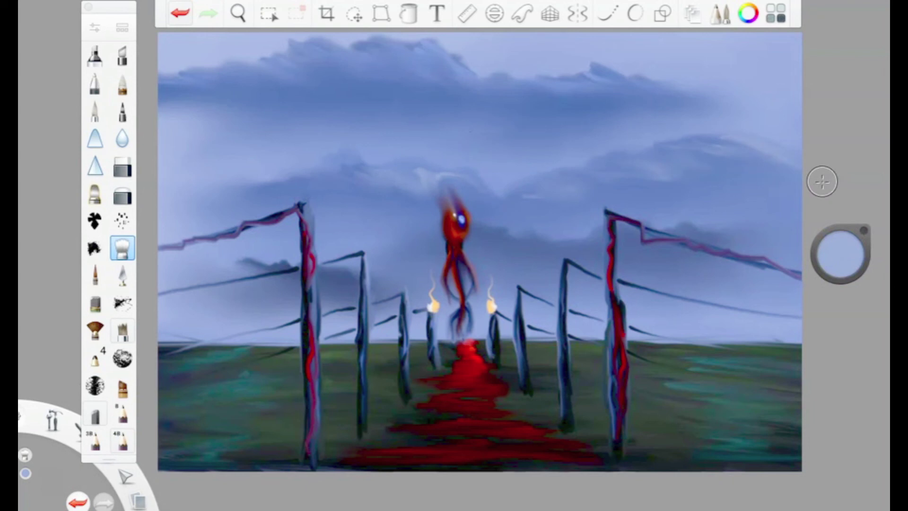
Sample the dark green of the field and paint strokes over the teal patches to tone them down
{"action": "left_click", "coordinate": [842, 255]}
{"action": "left_click", "coordinate": [803, 307]}
{"action": "left_click", "coordinate": [738, 379]}
{"action": "left_click", "coordinate": [95, 275]}
{"action": "left_click_drag", "start_coordinate": [666, 382], "coordinate": [798, 392]}
{"action": "left_click_drag", "start_coordinate": [763, 362], "coordinate": [693, 370]}
{"action": "left_click_drag", "start_coordinate": [750, 440], "coordinate": [693, 452]}
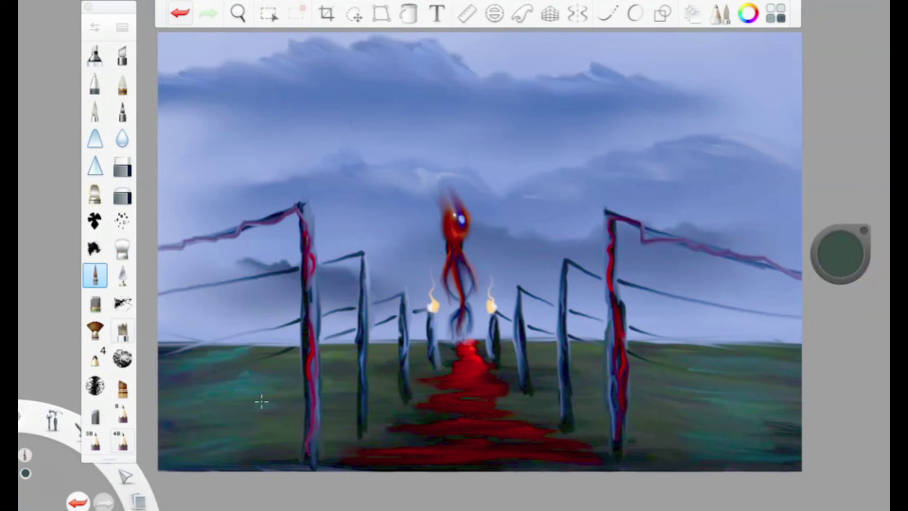
Pick a pale yellow and add a soft round glow around each of the two flames on the farthest posts
{"action": "left_click", "coordinate": [841, 254]}
{"action": "left_click", "coordinate": [95, 193]}
{"action": "left_click", "coordinate": [841, 254]}
{"action": "left_click", "coordinate": [847, 224]}
{"action": "left_click", "coordinate": [846, 250]}
{"action": "left_click", "coordinate": [434, 305]}
{"action": "left_click", "coordinate": [493, 306]}
{"action": "left_click", "coordinate": [176, 16]}
{"action": "left_click", "coordinate": [492, 306]}
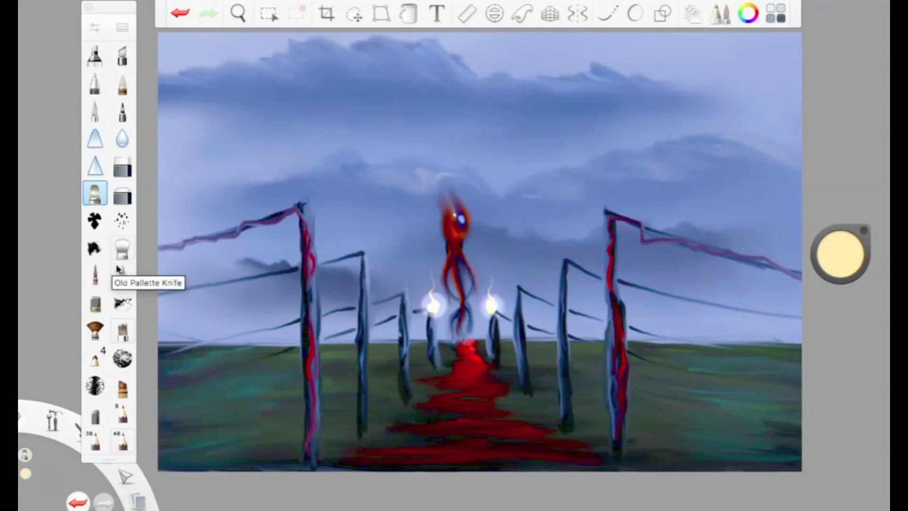
Pick a dark color and paint shadows on the ground around the bases of the posts
{"action": "left_click", "coordinate": [841, 255]}
{"action": "left_click", "coordinate": [836, 279]}
{"action": "left_click", "coordinate": [95, 276]}
{"action": "mouse_move", "coordinate": [371, 438]}
{"action": "left_mouse_down"}
{"action": "mouse_move", "coordinate": [260, 466]}
{"action": "mouse_move", "coordinate": [442, 379]}
{"action": "mouse_move", "coordinate": [499, 371]}
{"action": "mouse_move", "coordinate": [615, 467]}
{"action": "mouse_move", "coordinate": [710, 460]}
{"action": "left_mouse_up"}
Pick a bright red and extend both sides of the winding path outward in jagged tongues
{"action": "left_click", "coordinate": [841, 254]}
{"action": "left_click", "coordinate": [861, 255]}
{"action": "mouse_move", "coordinate": [613, 440]}
{"action": "left_mouse_down"}
{"action": "mouse_move", "coordinate": [565, 442]}
{"action": "mouse_move", "coordinate": [493, 403]}
{"action": "mouse_move", "coordinate": [506, 372]}
{"action": "left_mouse_up"}
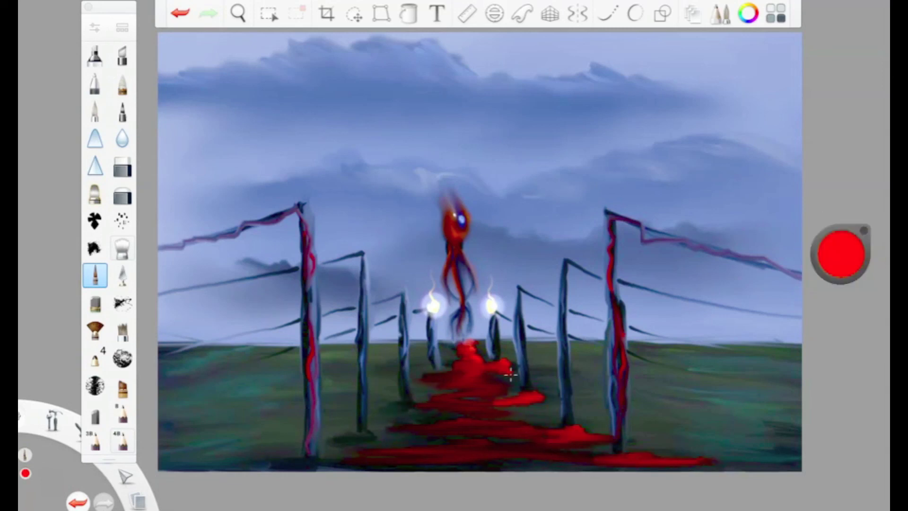
{"action": "mouse_move", "coordinate": [406, 404]}
{"action": "left_mouse_down"}
{"action": "mouse_move", "coordinate": [431, 376]}
{"action": "mouse_move", "coordinate": [370, 442]}
{"action": "mouse_move", "coordinate": [294, 466]}
{"action": "mouse_move", "coordinate": [232, 468]}
{"action": "left_mouse_up"}
Darken the red, adjust the brush size and shade the widened path from the foreground back to the farthest posts
{"action": "left_click_drag", "start_coordinate": [842, 263], "coordinate": [842, 280]}
{"action": "left_click", "coordinate": [95, 28]}
{"action": "left_click_drag", "start_coordinate": [180, 237], "coordinate": [175, 237]}
{"action": "left_click", "coordinate": [162, 57]}
{"action": "left_click_drag", "start_coordinate": [239, 463], "coordinate": [387, 453]}
{"action": "left_click_drag", "start_coordinate": [409, 436], "coordinate": [326, 435]}
{"action": "mouse_move", "coordinate": [416, 408]}
{"action": "left_mouse_down"}
{"action": "mouse_move", "coordinate": [440, 378]}
{"action": "mouse_move", "coordinate": [549, 454]}
{"action": "mouse_move", "coordinate": [648, 461]}
{"action": "left_mouse_up"}
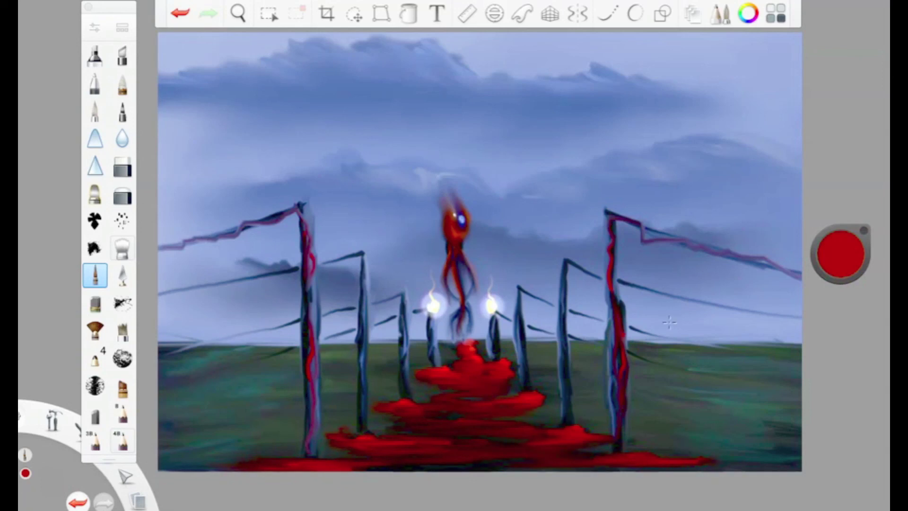
Smudge the two glowing flames upward into soft, tapering wisps
{"action": "double_click", "coordinate": [122, 248]}
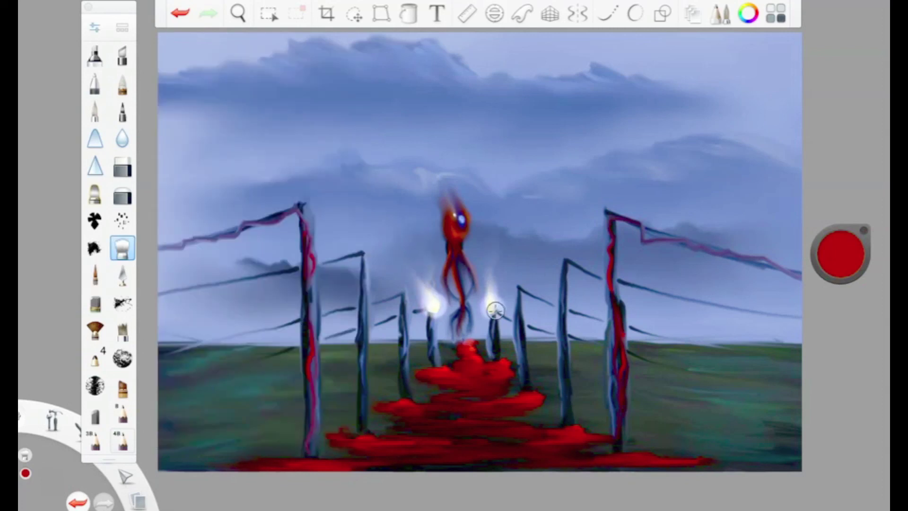
Pick a bright orange-red and paint thin, wavy highlight lines down the posts on both sides of the path
{"action": "left_click_drag", "start_coordinate": [841, 254], "coordinate": [821, 126]}
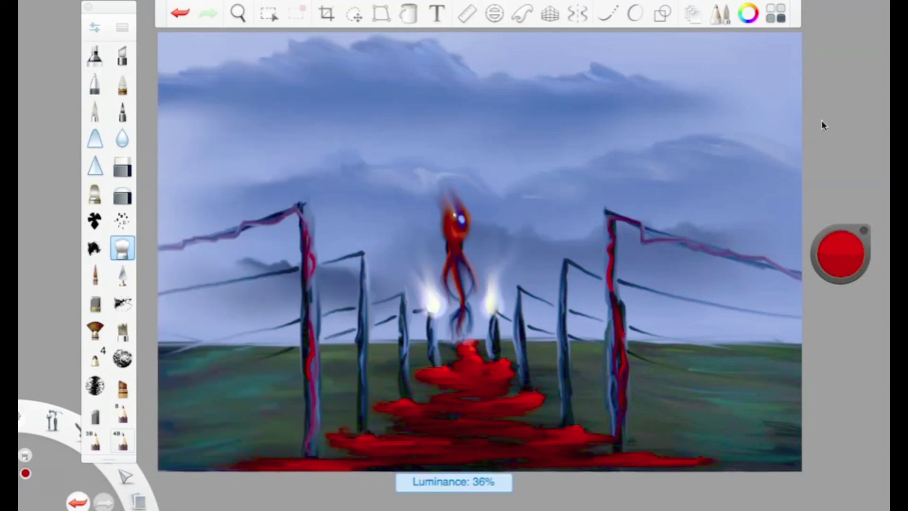
{"action": "double_click", "coordinate": [95, 275]}
{"action": "left_click_drag", "start_coordinate": [610, 232], "coordinate": [618, 441]}
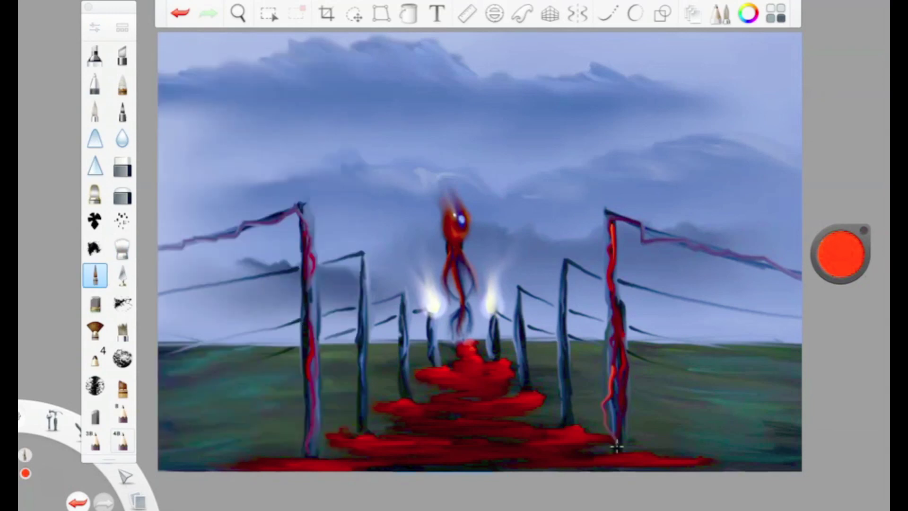
{"action": "left_click_drag", "start_coordinate": [311, 338], "coordinate": [320, 454]}
{"action": "left_click_drag", "start_coordinate": [405, 313], "coordinate": [408, 390]}
{"action": "left_click_drag", "start_coordinate": [519, 312], "coordinate": [527, 379]}
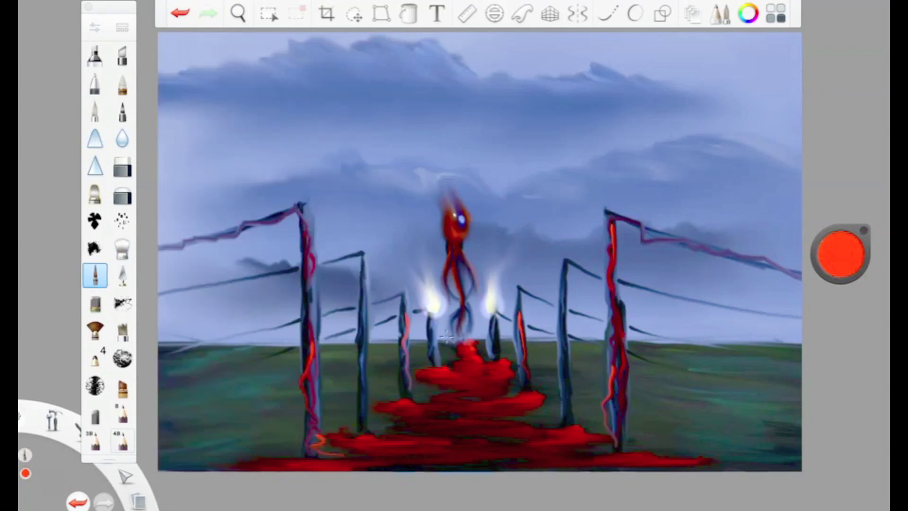
{"action": "left_click_drag", "start_coordinate": [494, 320], "coordinate": [494, 357]}
{"action": "left_click_drag", "start_coordinate": [564, 274], "coordinate": [564, 402]}
{"action": "left_click_drag", "start_coordinate": [365, 269], "coordinate": [360, 416]}
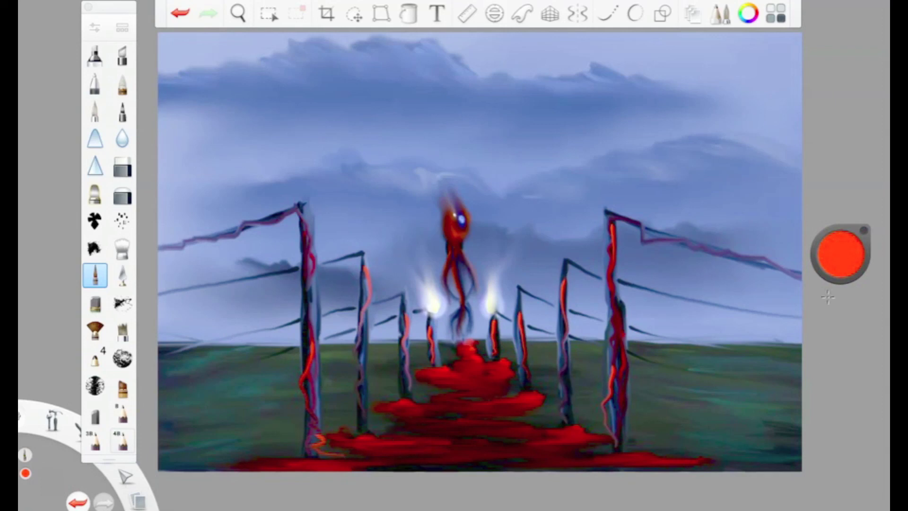
Set the color to black and sign the painting with the artist's initials using the pencil in the field's lower-right corner
{"action": "left_click", "coordinate": [838, 256]}
{"action": "left_click_drag", "start_coordinate": [841, 259], "coordinate": [843, 300]}
{"action": "scroll", "coordinate": [99, 53], "scroll_direction": "up", "scroll_amount": 1}
{"action": "left_click", "coordinate": [99, 51]}
{"action": "left_click_drag", "start_coordinate": [754, 459], "coordinate": [761, 410]}
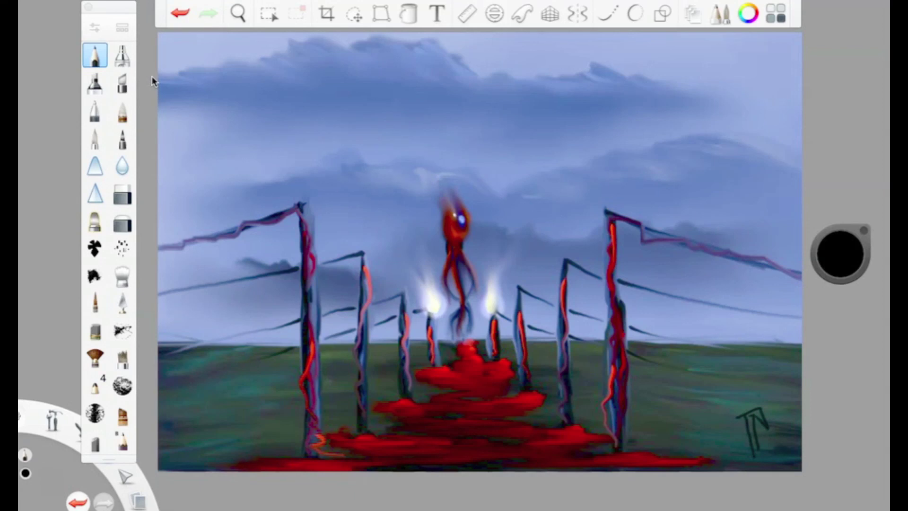
Save the painting as "The UnHoly Sacrifice" in the Pictures folder, choosing a file format other than TIFF
{"action": "key", "text": "super+s"}
{"action": "key", "text": "BackSpace"}
{"action": "type", "text": "'"}
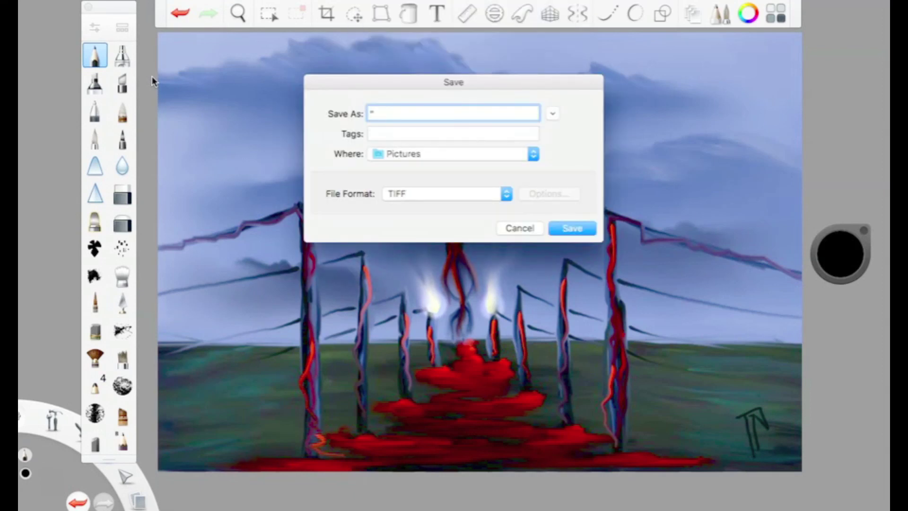
{"action": "type", "text": "The UnHoly Sacrifice"}
{"action": "left_click", "coordinate": [397, 194]}
{"action": "left_click", "coordinate": [421, 217]}
{"action": "left_click", "coordinate": [558, 228]}
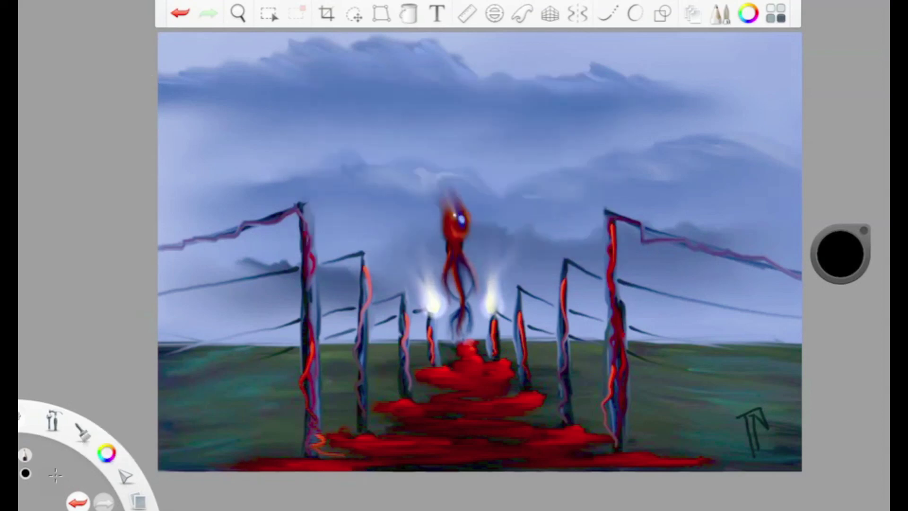